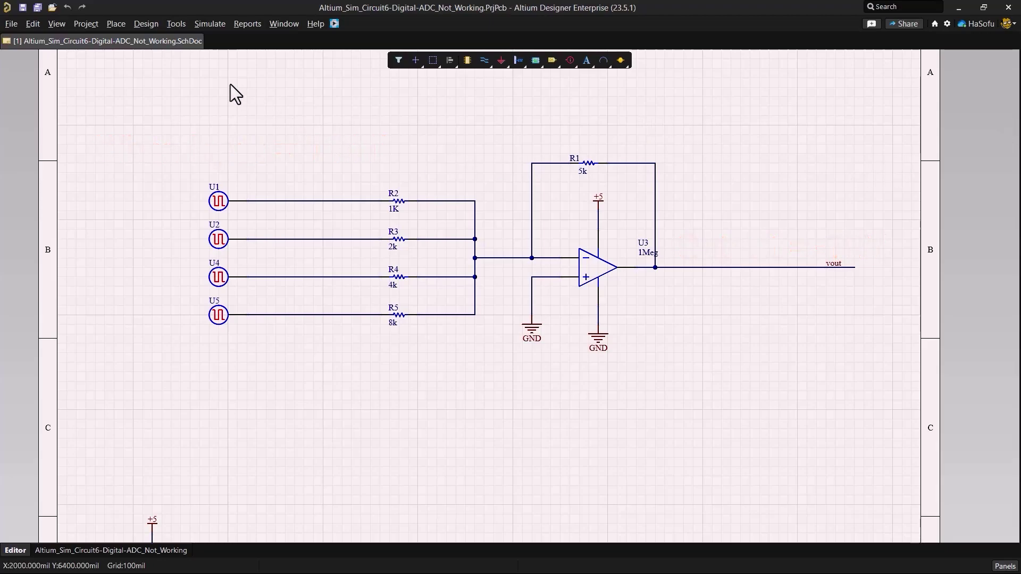
Open the Simulation Dashboard and run the verification on the schematic.
{"action": "left_click", "coordinate": [209, 24]}
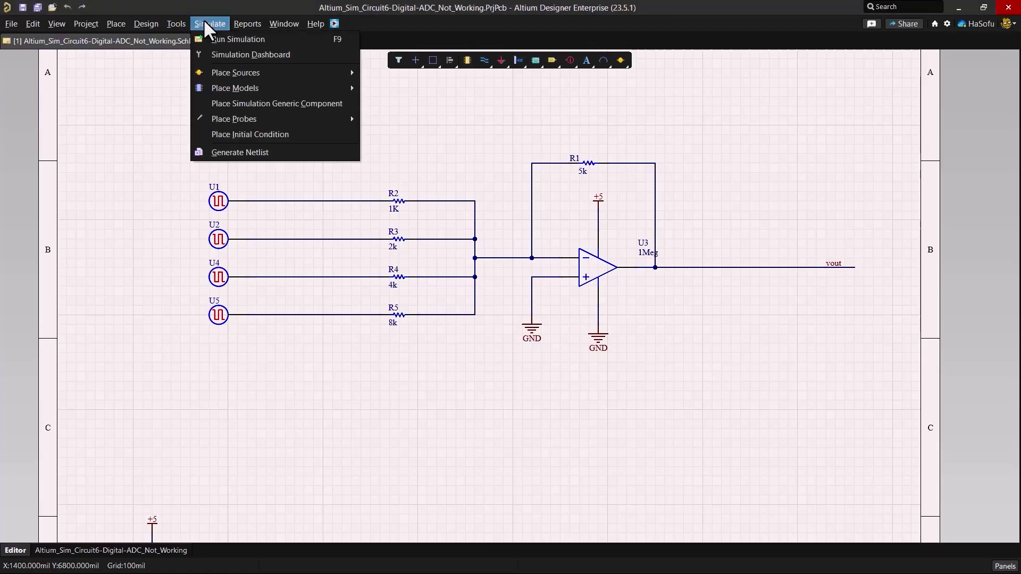
{"action": "left_click", "coordinate": [237, 51]}
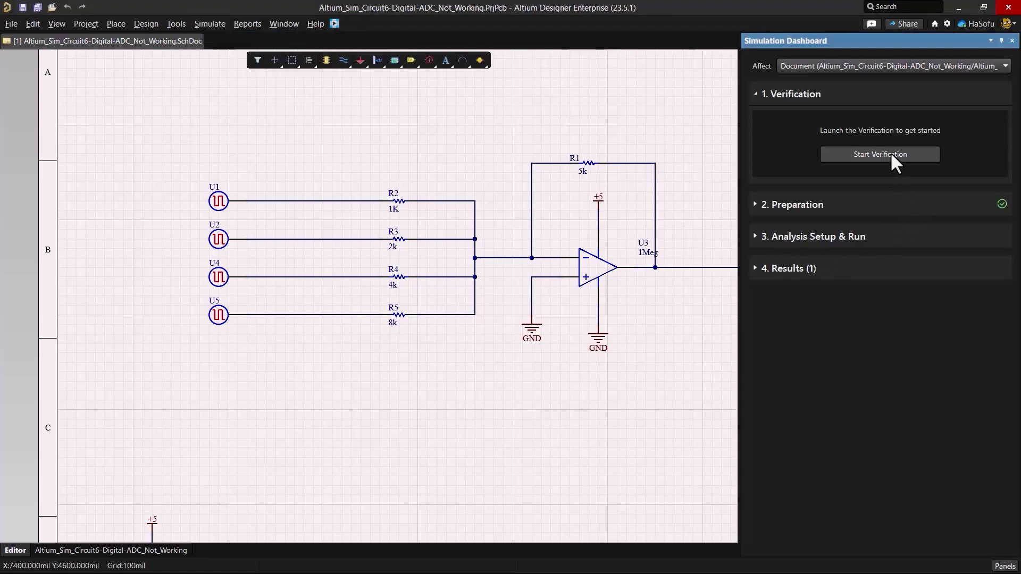
{"action": "left_click", "coordinate": [891, 153]}
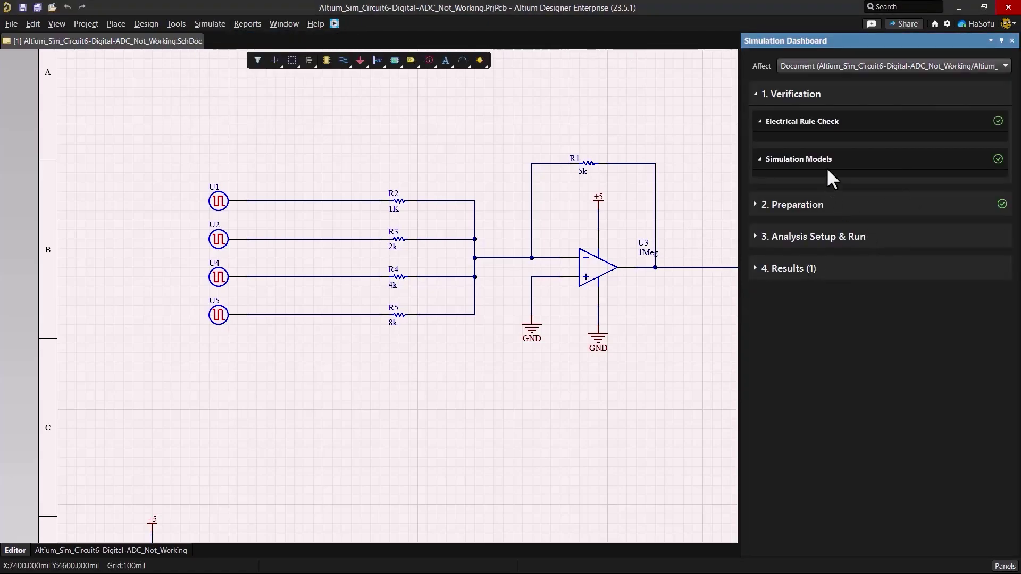
Show the transient analysis settings and examine their output expressions alongside the circuit from the clock sources to vout.
{"action": "left_click", "coordinate": [816, 236]}
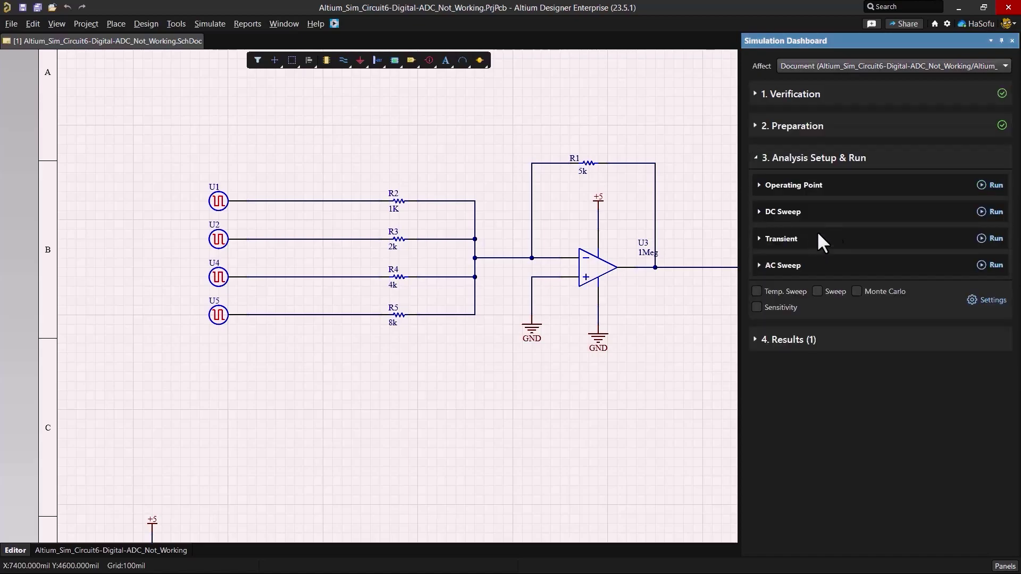
{"action": "left_click", "coordinate": [784, 238]}
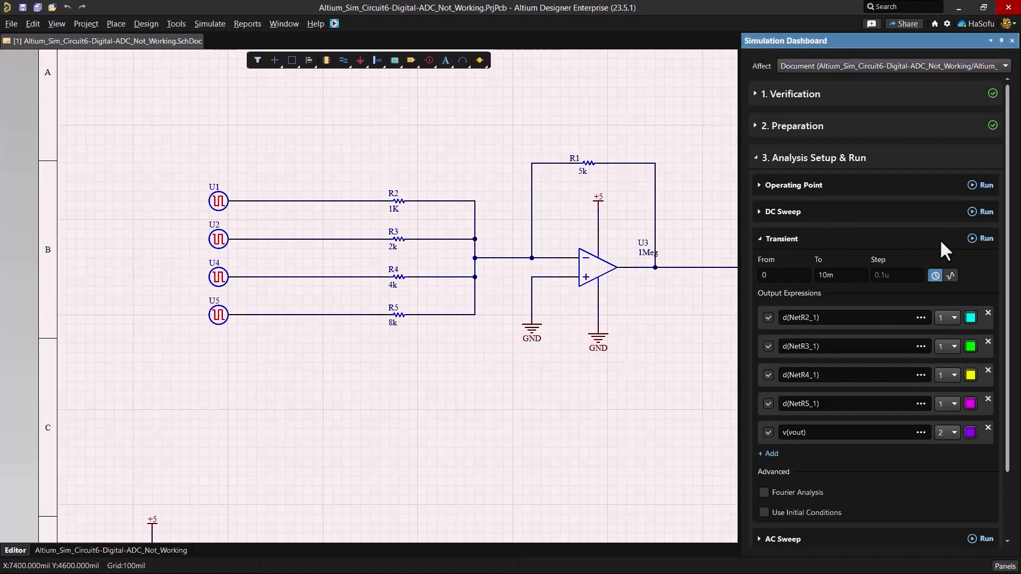
{"action": "scroll", "coordinate": [988, 282], "scroll_direction": "down", "scroll_amount": 2}
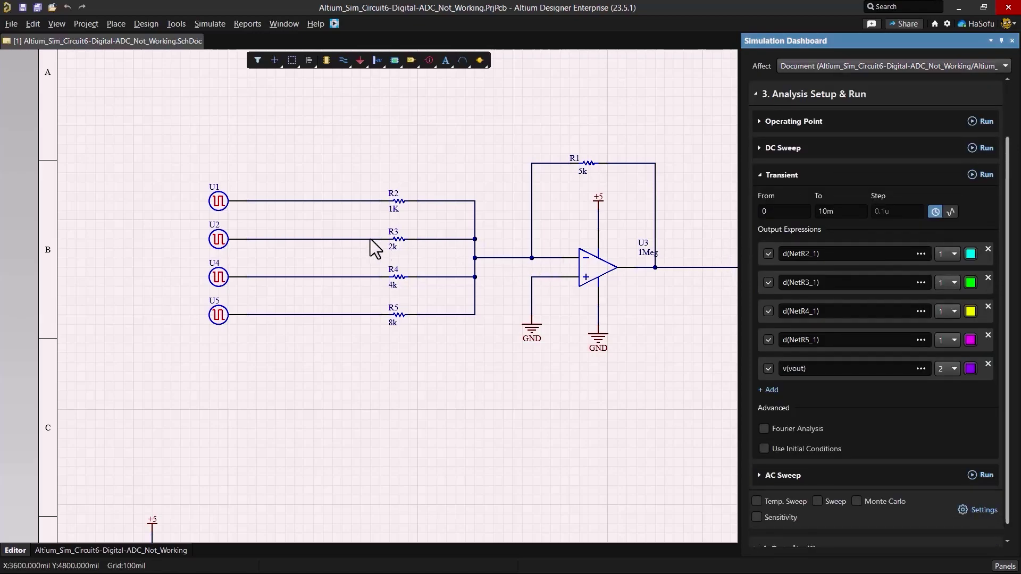
{"action": "right_click_drag", "start_coordinate": [655, 424], "coordinate": [525, 432]}
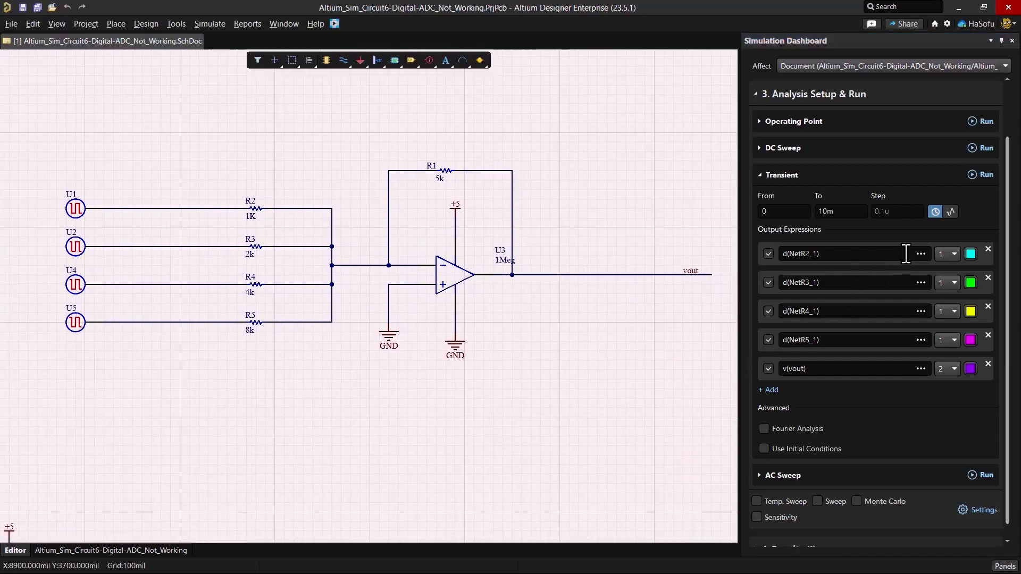
Inspect the d(NetR2_1), d(NetR3_1) and d(NetR4_1) output expressions, filtering the first one's waveforms to Digital, and discard any changes.
{"action": "left_click", "coordinate": [920, 253]}
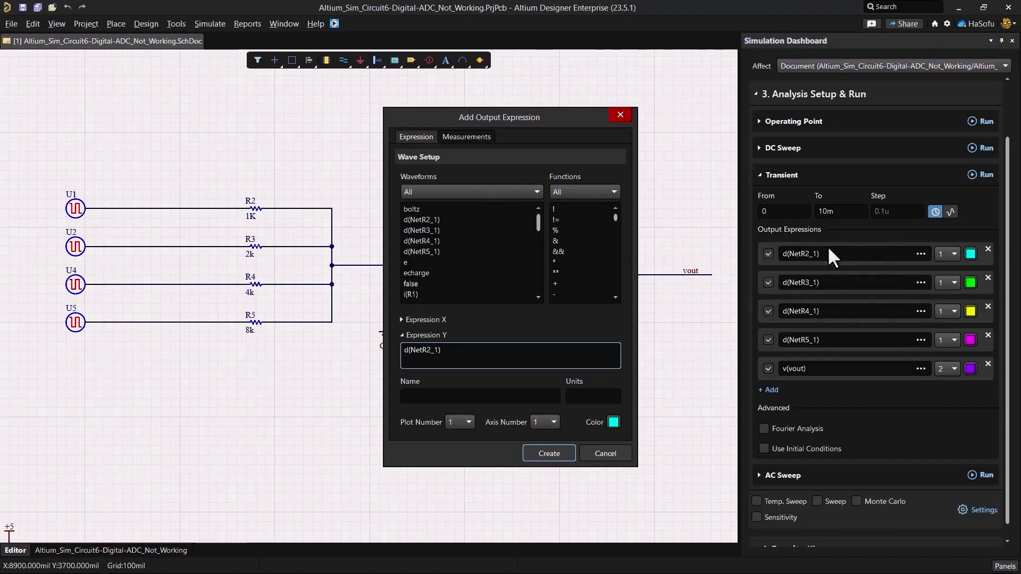
{"action": "left_click", "coordinate": [465, 192]}
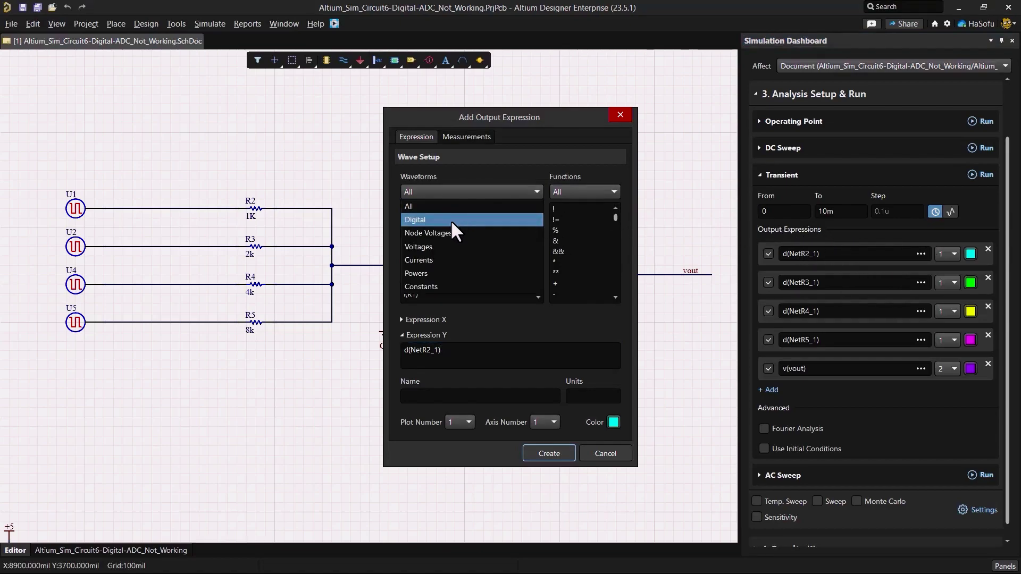
{"action": "left_click", "coordinate": [451, 219]}
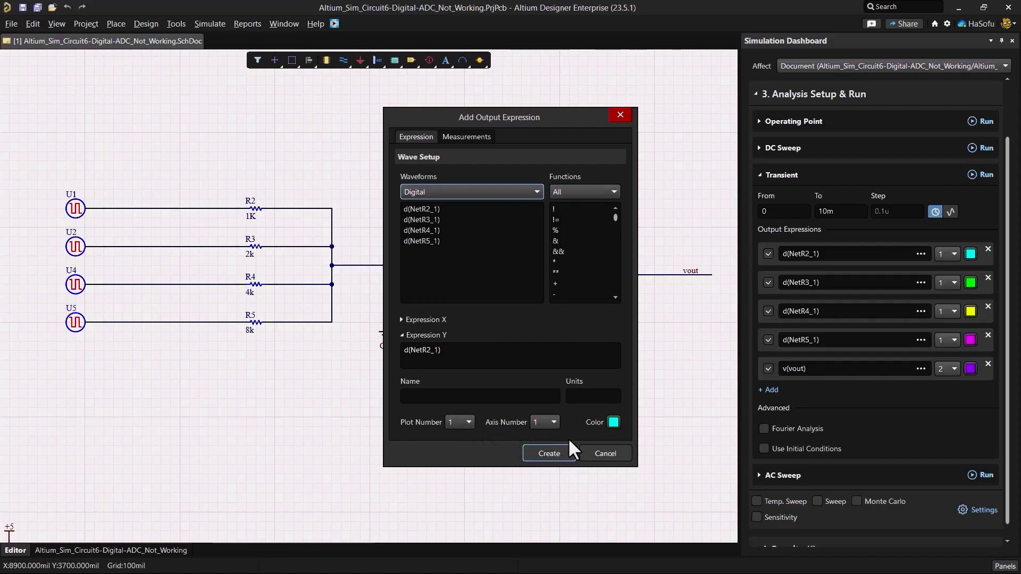
{"action": "left_click", "coordinate": [612, 452]}
{"action": "left_click", "coordinate": [920, 282]}
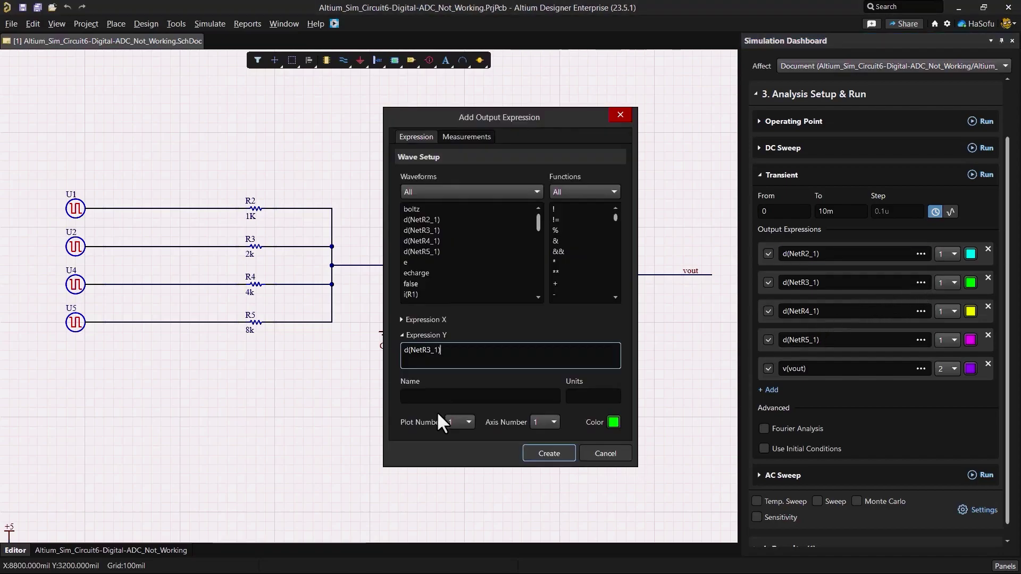
{"action": "left_click", "coordinate": [610, 452]}
{"action": "left_click", "coordinate": [920, 311]}
{"action": "left_click", "coordinate": [610, 449]}
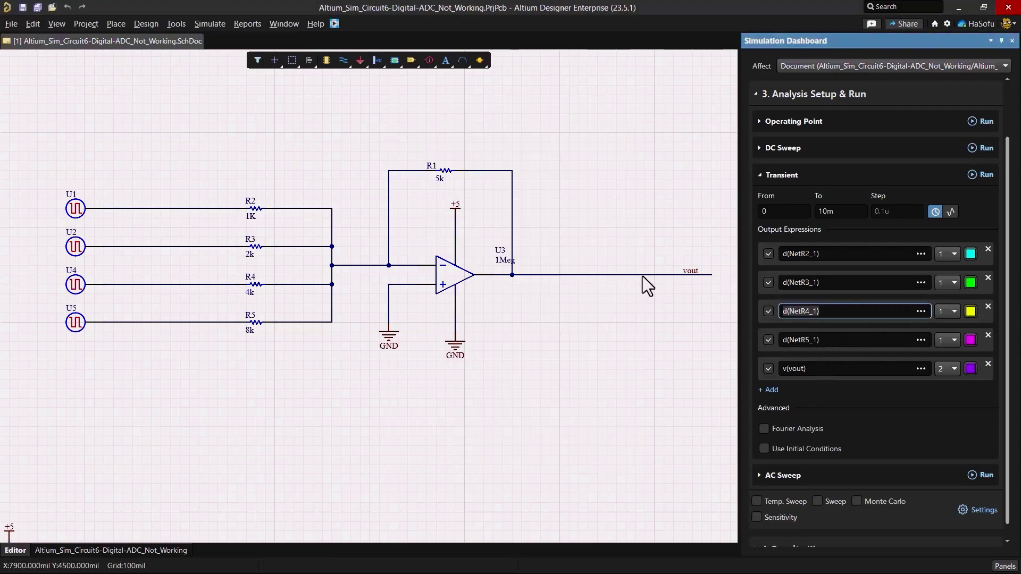
Inspect the v(vout) output expression with its waveforms filtered to Node Voltages, and discard any changes.
{"action": "left_click", "coordinate": [921, 368]}
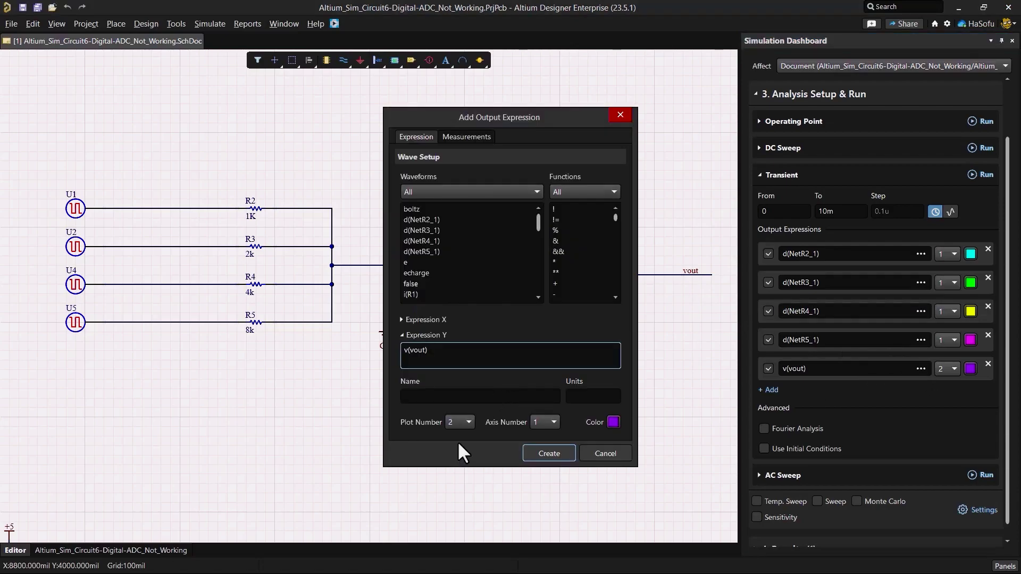
{"action": "left_click", "coordinate": [497, 192]}
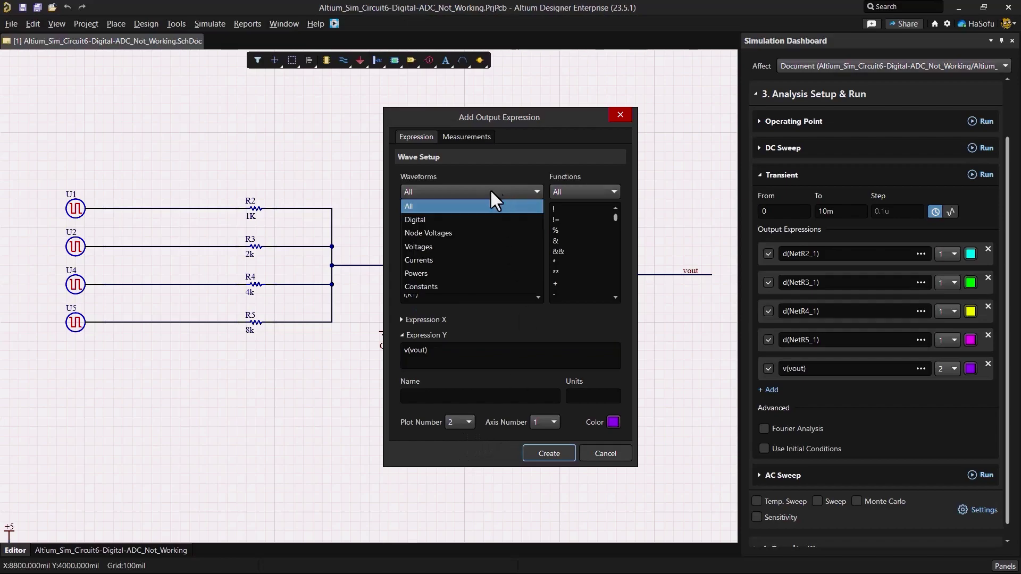
{"action": "left_click", "coordinate": [449, 234]}
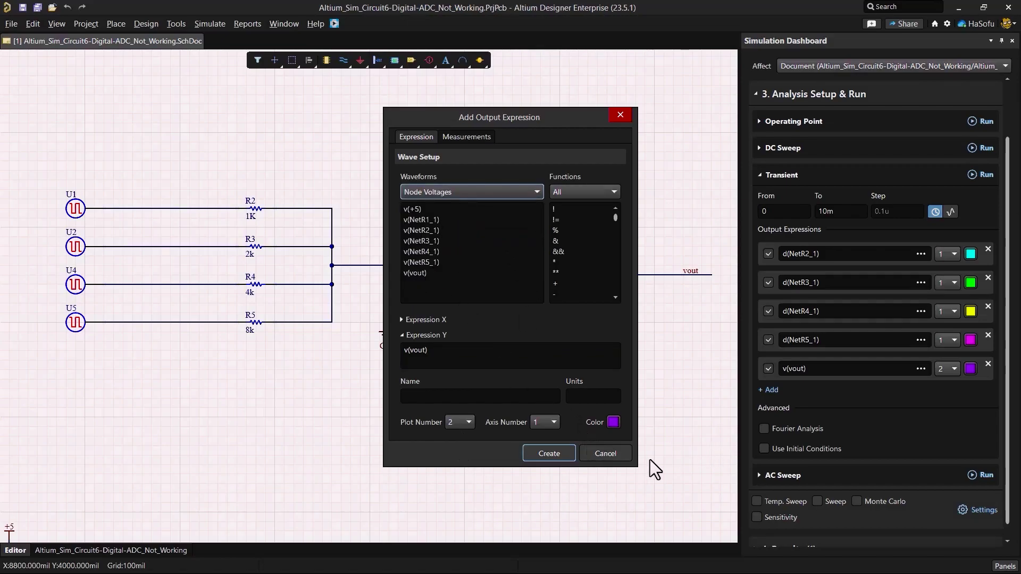
{"action": "left_click", "coordinate": [622, 455]}
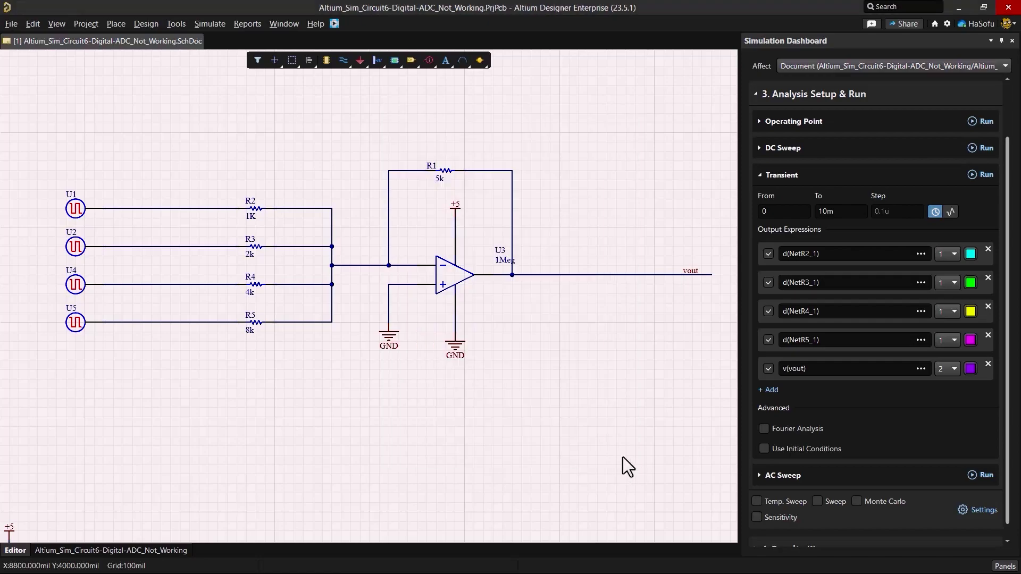
Run the transient analysis, zoom the vout plot to about the first 4 ms, and compare it with the schematic.
{"action": "left_click", "coordinate": [984, 181]}
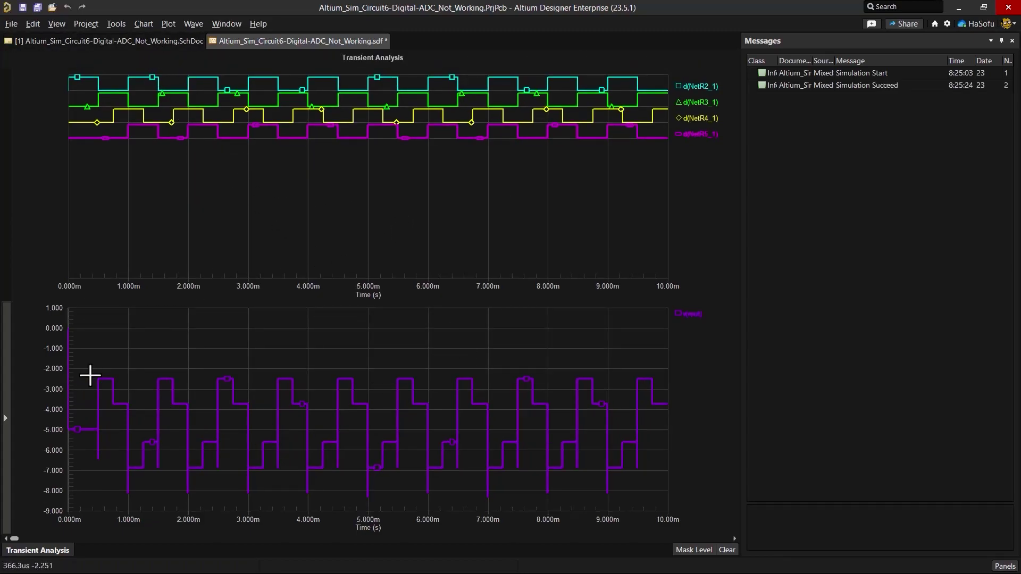
{"action": "left_click_drag", "start_coordinate": [90, 371], "coordinate": [321, 499]}
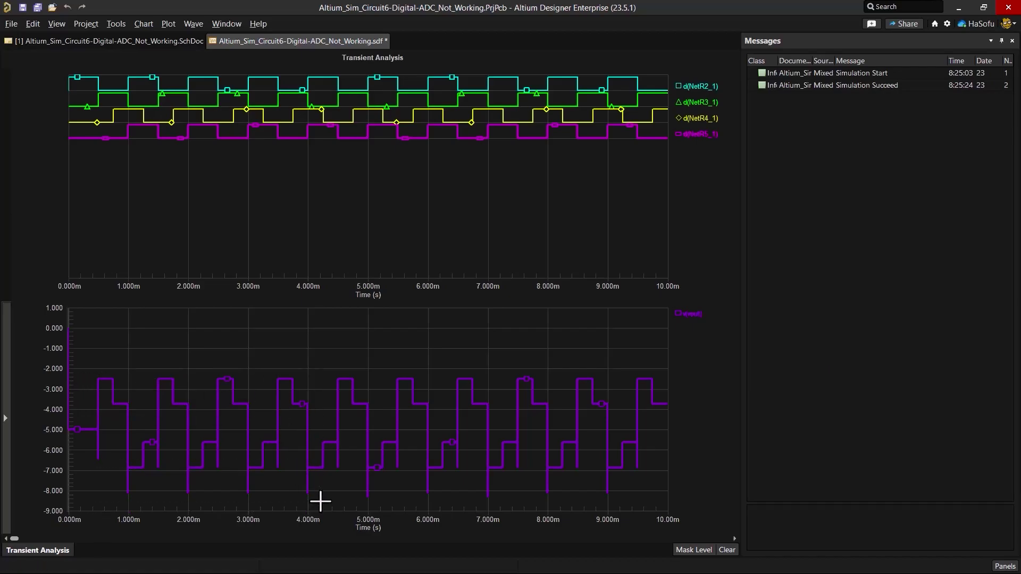
{"action": "left_click", "coordinate": [158, 40]}
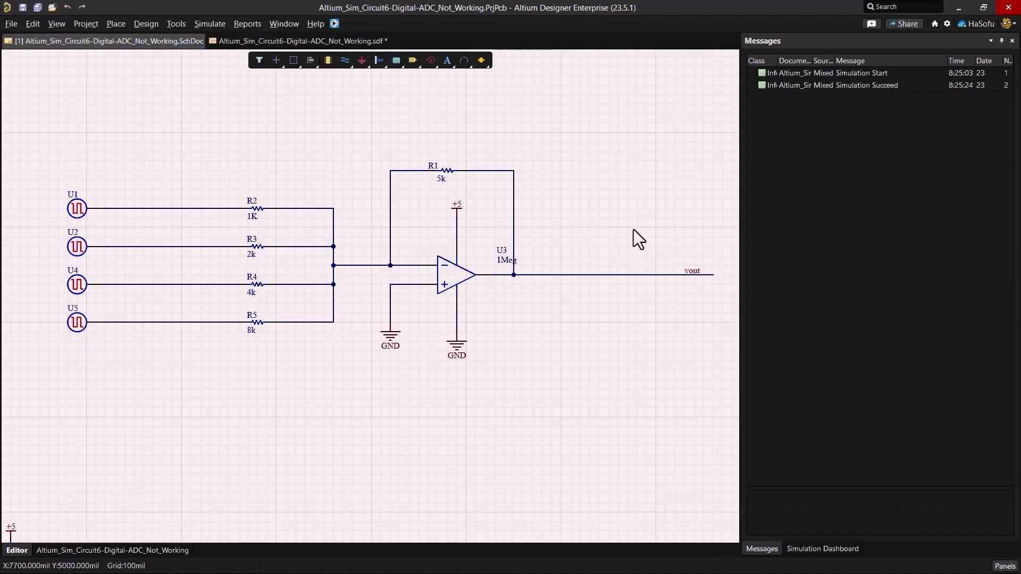
{"action": "mouse_move", "coordinate": [642, 226]}
{"action": "right_mouse_down"}
{"action": "mouse_move", "coordinate": [509, 227]}
{"action": "mouse_move", "coordinate": [651, 236]}
{"action": "right_mouse_up"}
{"action": "left_click", "coordinate": [372, 41]}
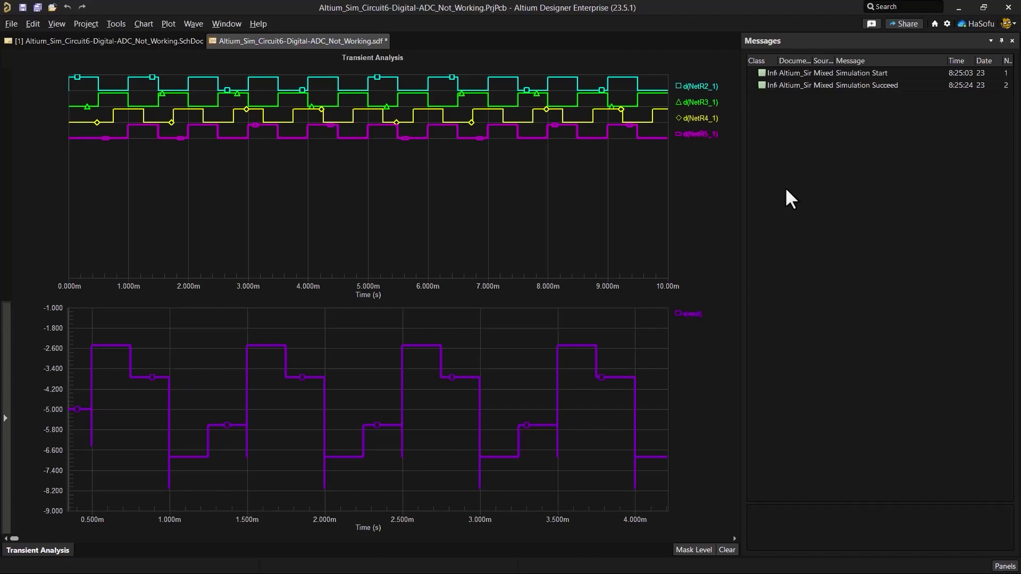
{"action": "left_click", "coordinate": [863, 248]}
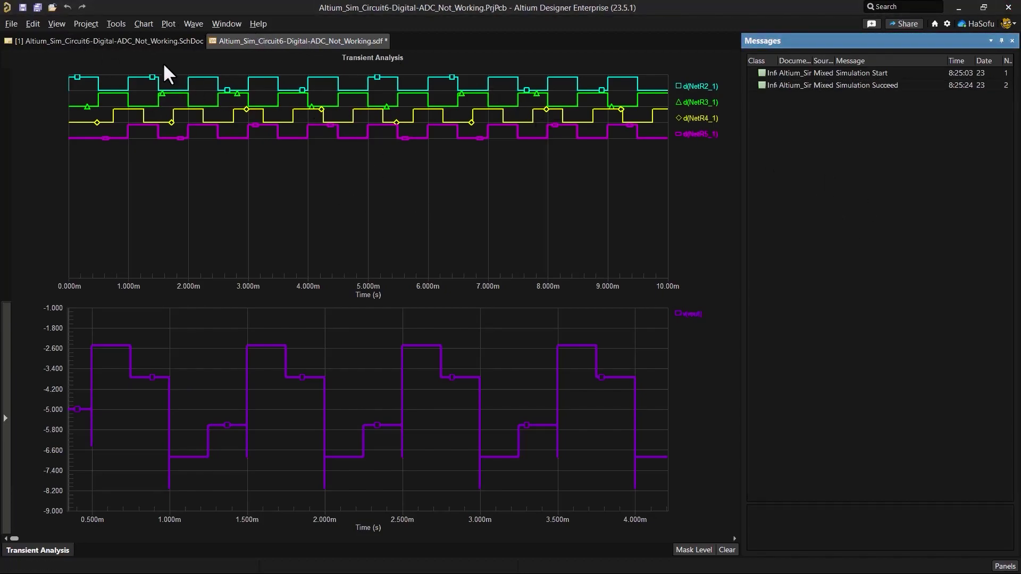
Return to the schematic and check the tdelay parameter of digital clock U1.
{"action": "left_click", "coordinate": [159, 40]}
{"action": "double_click", "coordinate": [87, 214]}
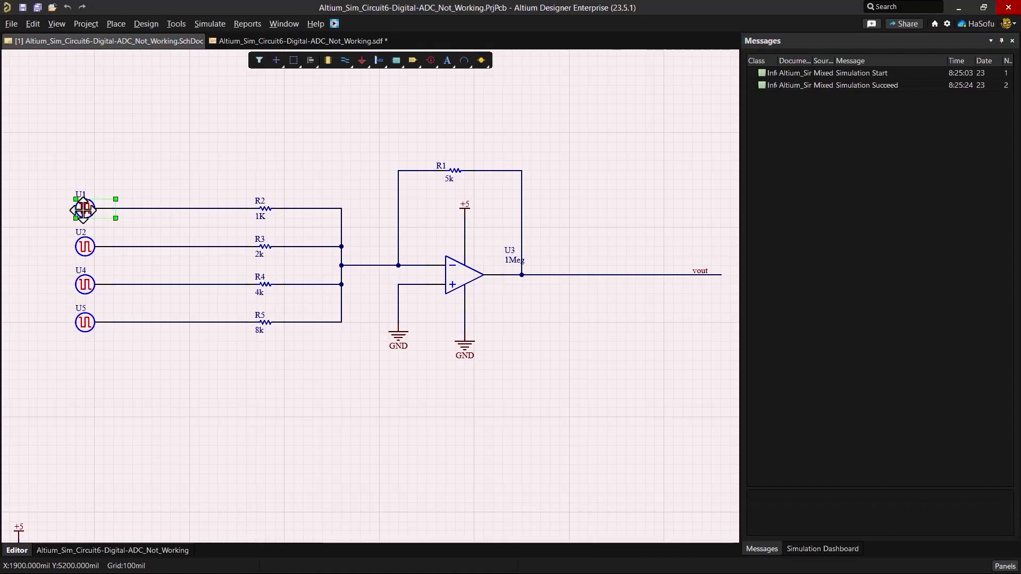
{"action": "left_click", "coordinate": [776, 341]}
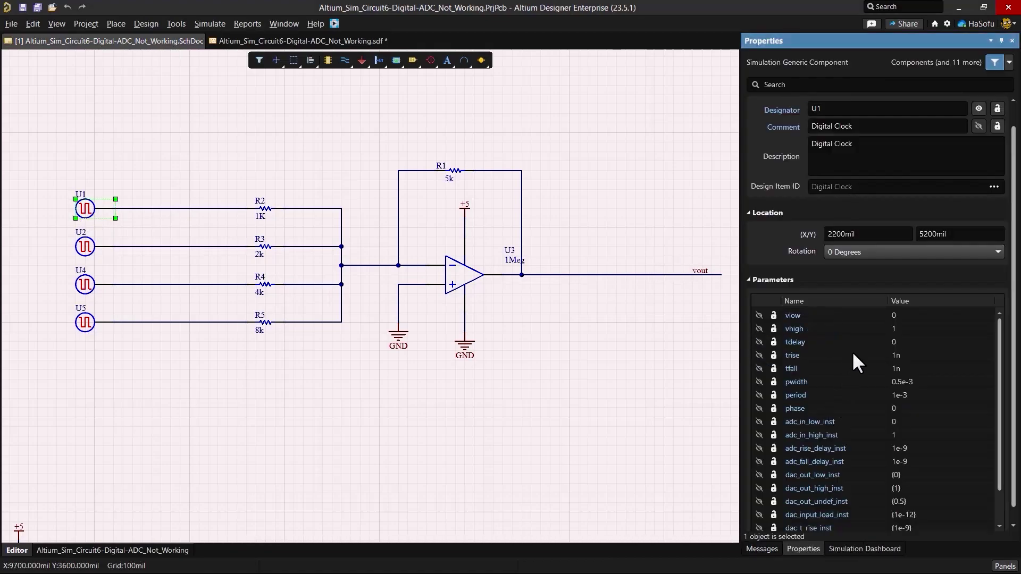
{"action": "left_click", "coordinate": [895, 342]}
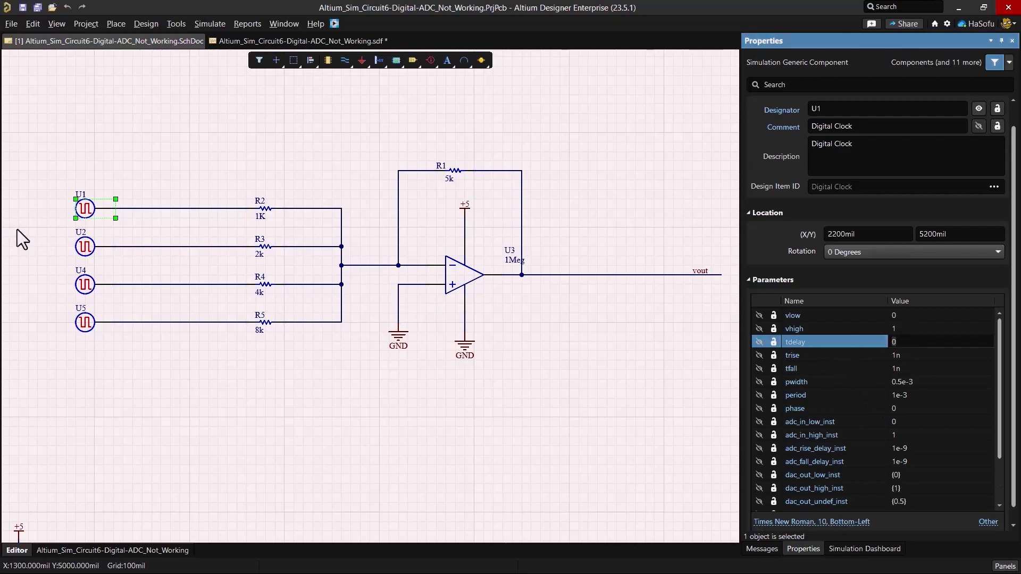
Set the tdelay parameter of digital clock U2 to 1e-3.
{"action": "left_click", "coordinate": [85, 248]}
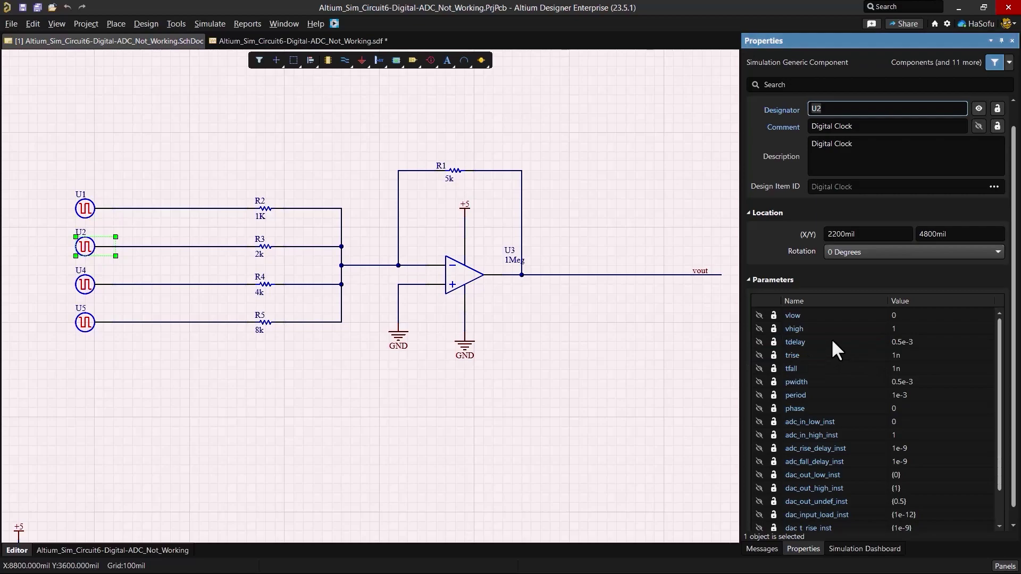
{"action": "left_click", "coordinate": [921, 342]}
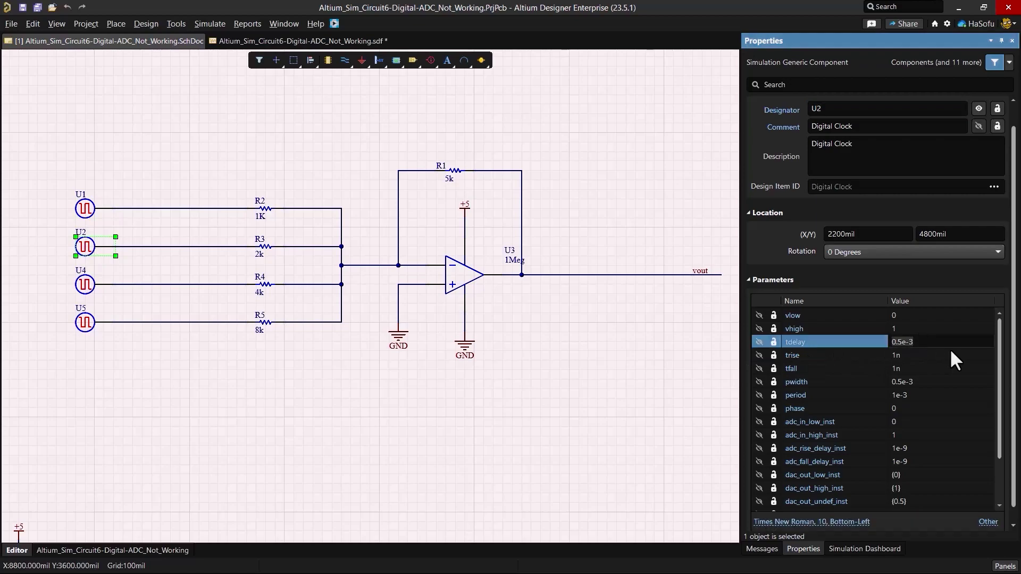
{"action": "key", "text": "Home"}
{"action": "key", "text": "Right"}
{"action": "key", "text": "Delete"}
{"action": "key", "text": "Delete"}
{"action": "key", "text": "BackSpace"}
{"action": "type", "text": "1"}
{"action": "key", "text": "Return"}
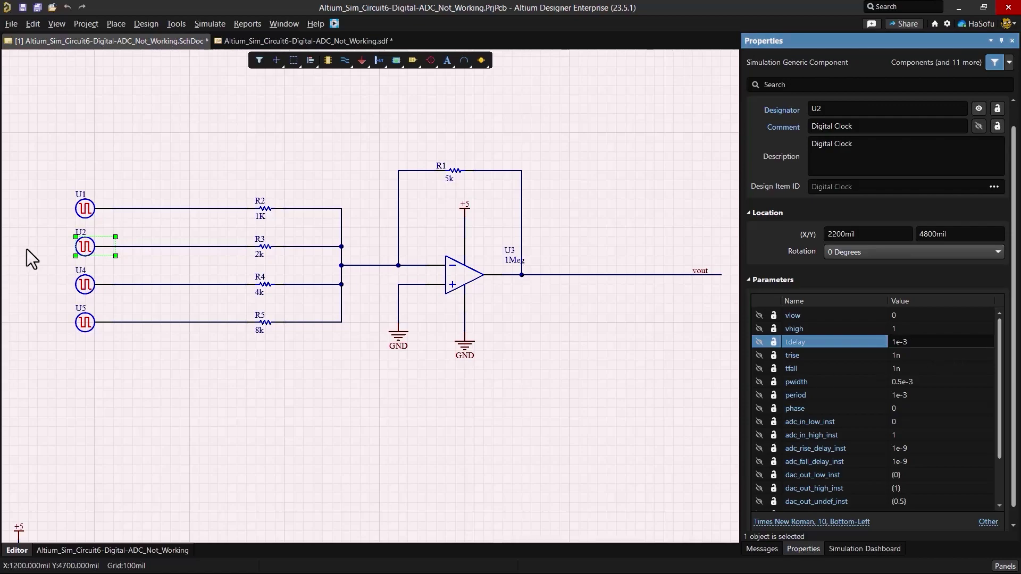
Set the tdelay parameter of digital clock U4 to 2e-3.
{"action": "left_click", "coordinate": [95, 288]}
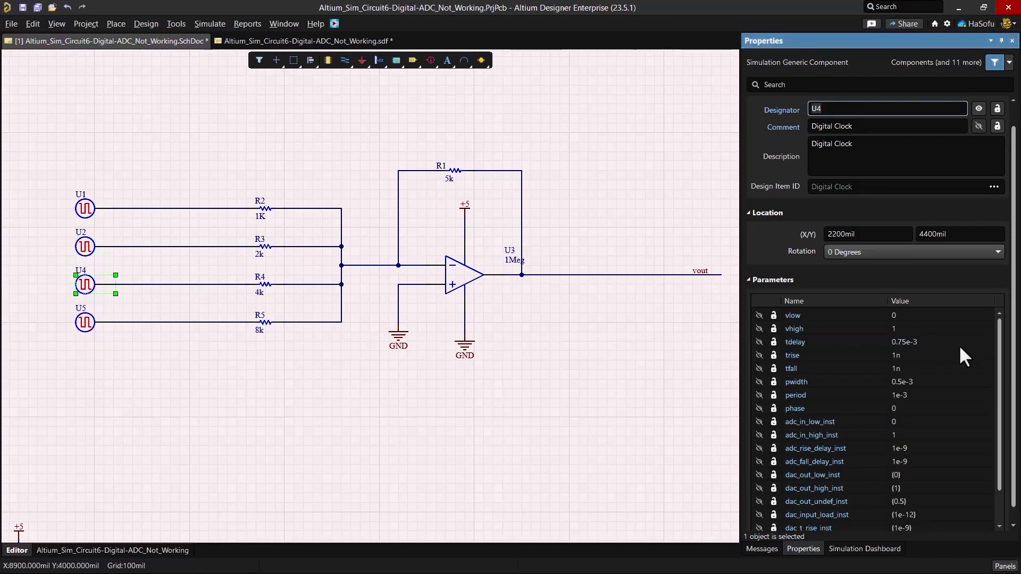
{"action": "left_click", "coordinate": [934, 345]}
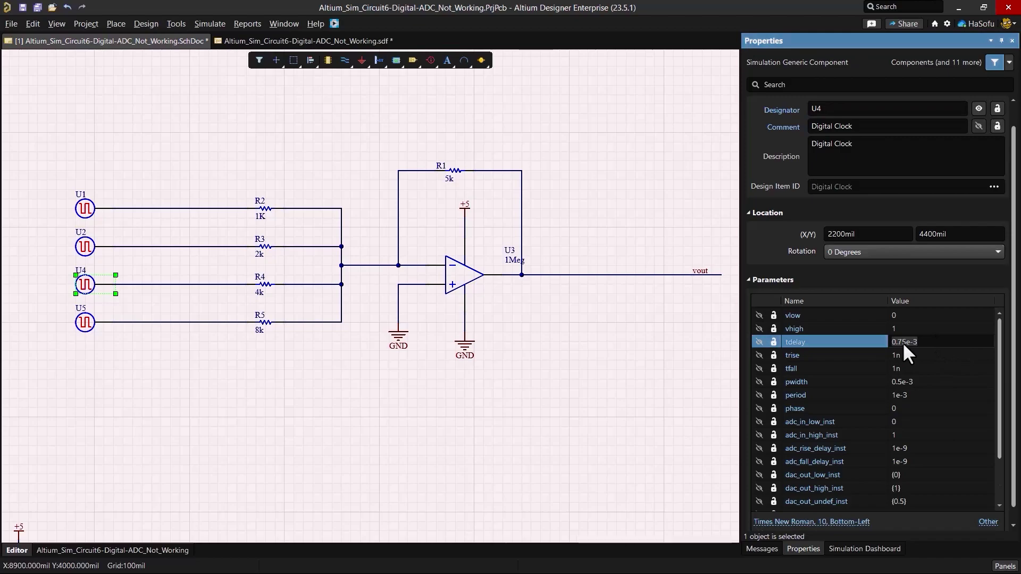
{"action": "left_click_drag", "start_coordinate": [902, 341], "coordinate": [889, 343]}
{"action": "type", "text": "2"}
Set the tdelay parameter of digital clock U5 to 3e-3, recheck U1's parameters, and clear the selection.
{"action": "left_click", "coordinate": [88, 323]}
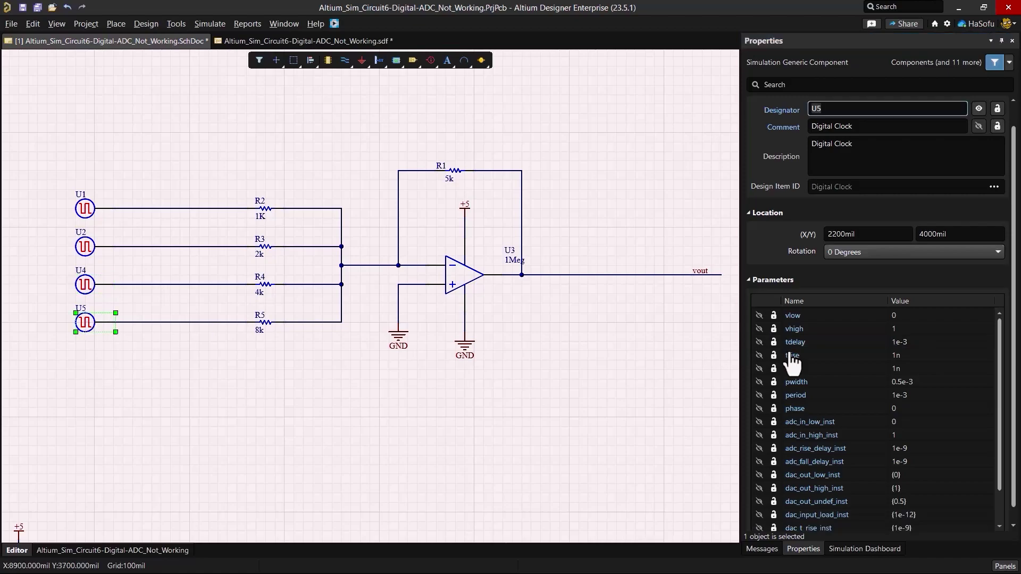
{"action": "left_click", "coordinate": [879, 346]}
{"action": "left_click", "coordinate": [899, 343]}
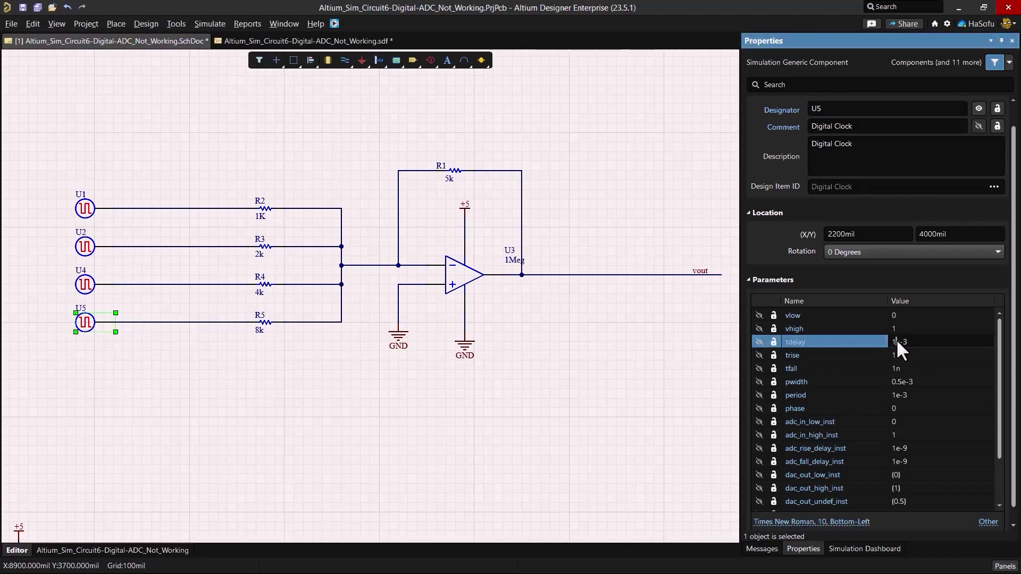
{"action": "type", "text": "3"}
{"action": "left_click", "coordinate": [86, 211]}
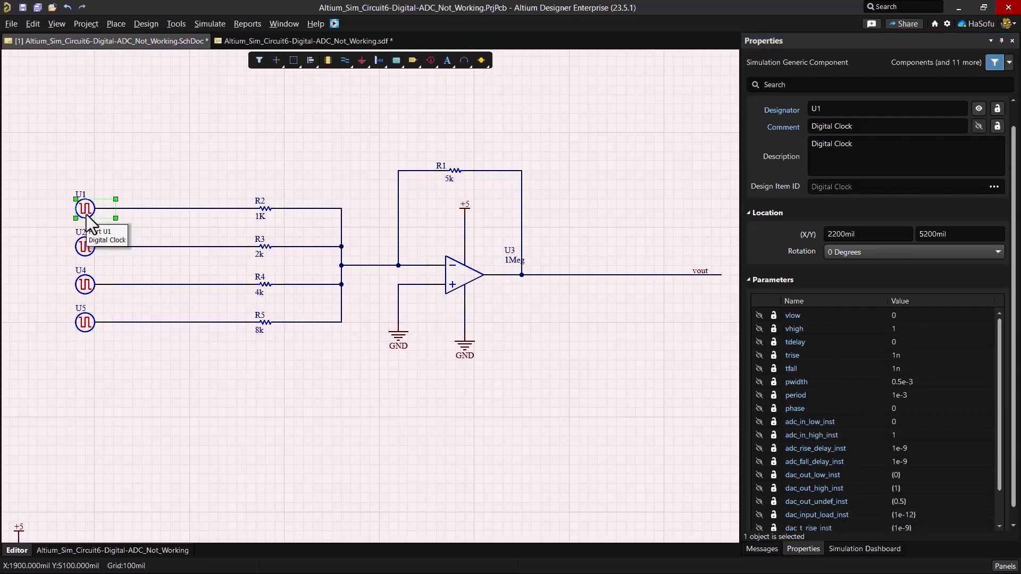
{"action": "left_click", "coordinate": [500, 378]}
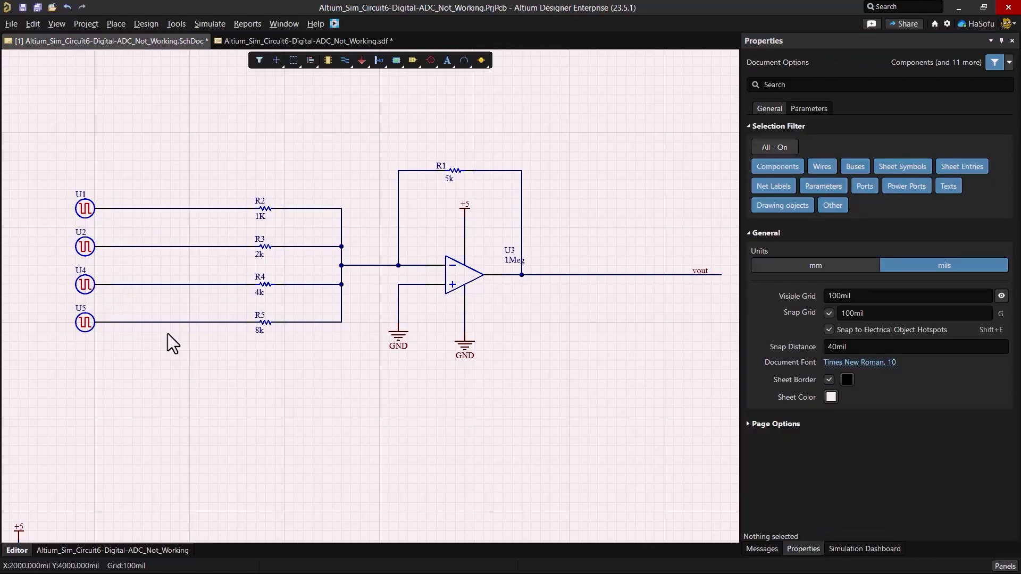
Search the Simulation Generic Components for opamp and place one Ideal Operational Amplifier below the vout wire.
{"action": "left_click", "coordinate": [107, 322]}
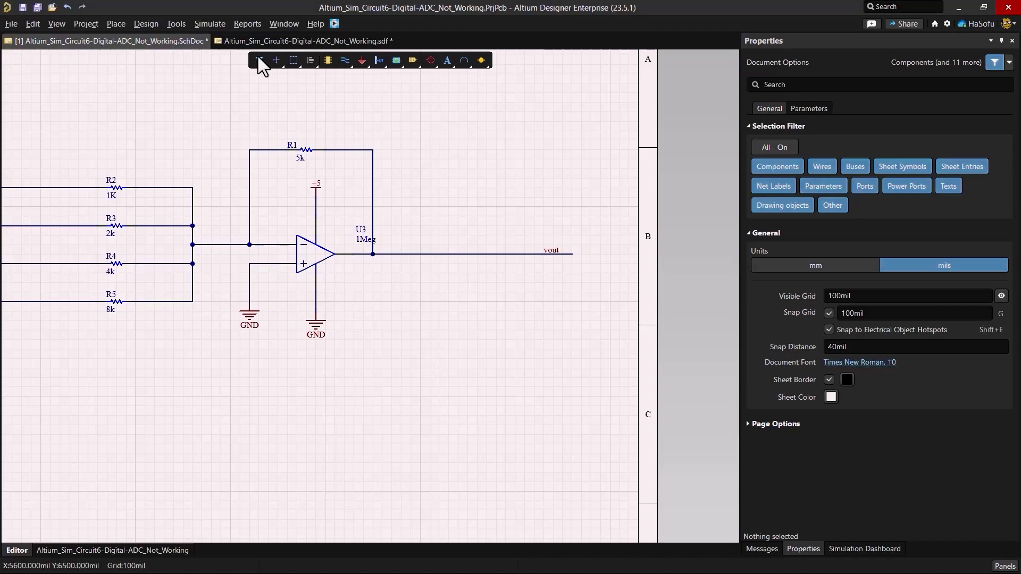
{"action": "left_click", "coordinate": [119, 21]}
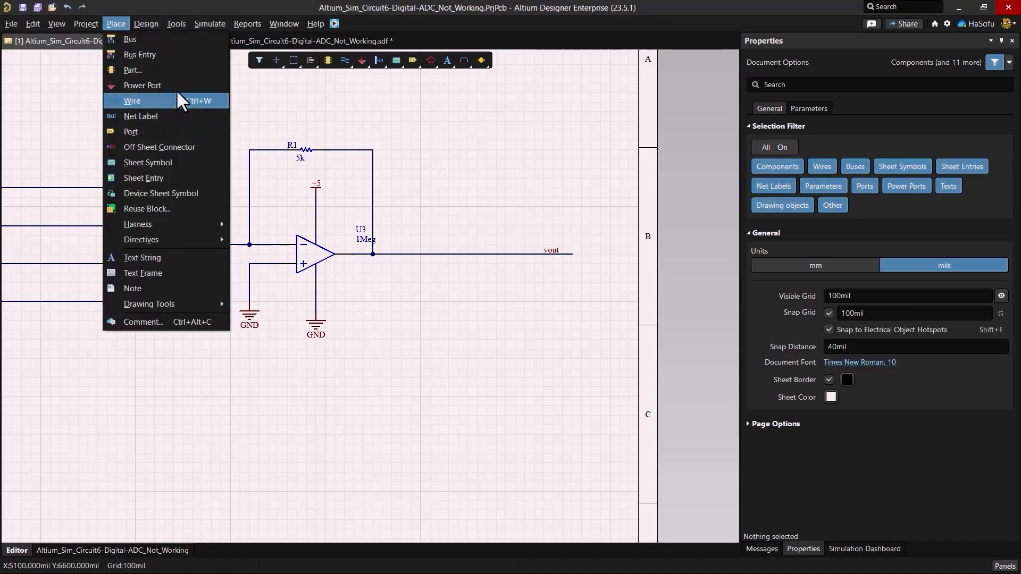
{"action": "left_click", "coordinate": [178, 67]}
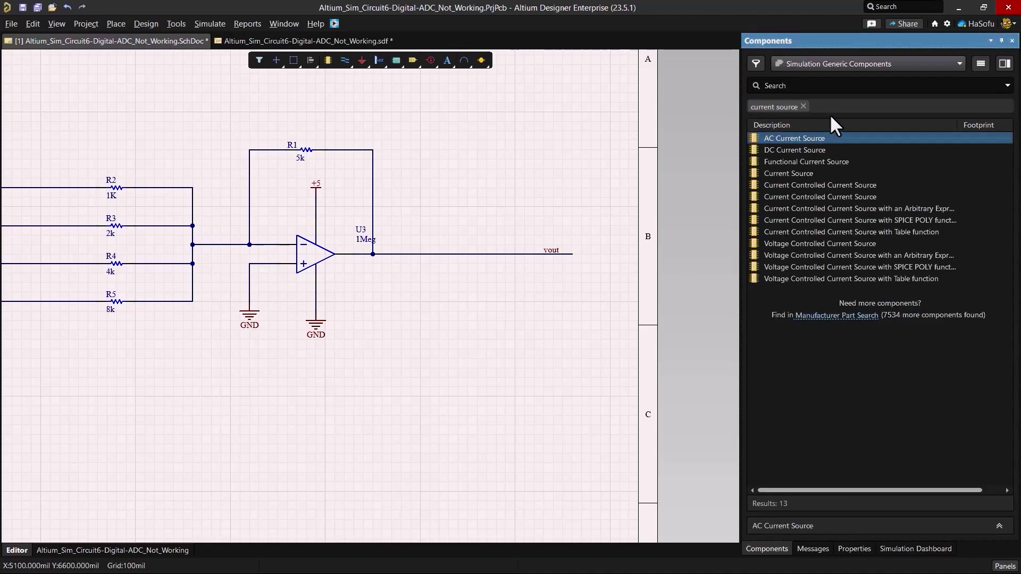
{"action": "left_click", "coordinate": [802, 85]}
{"action": "type", "text": "opamp"}
{"action": "key", "text": "Return"}
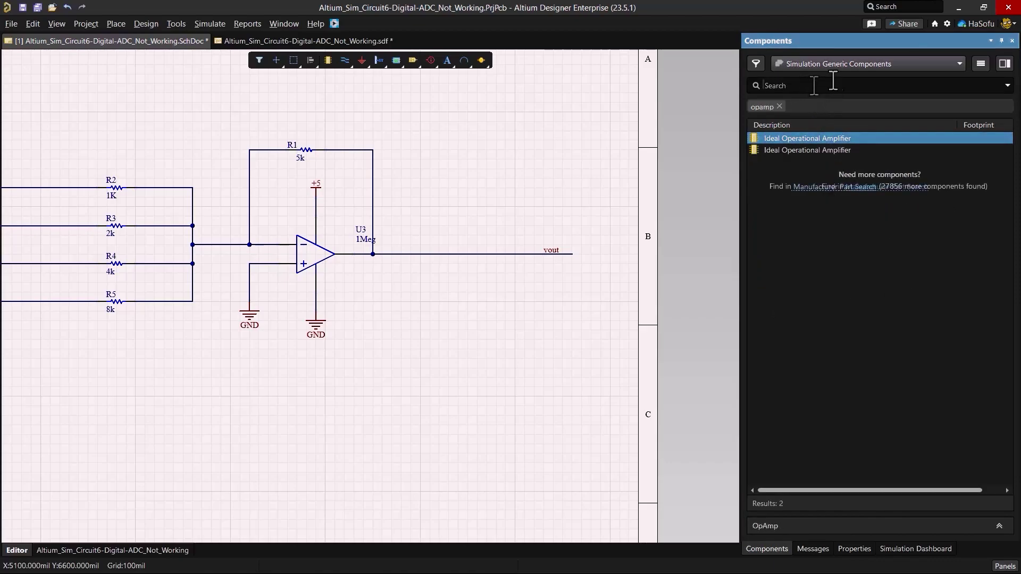
{"action": "left_click", "coordinate": [841, 61]}
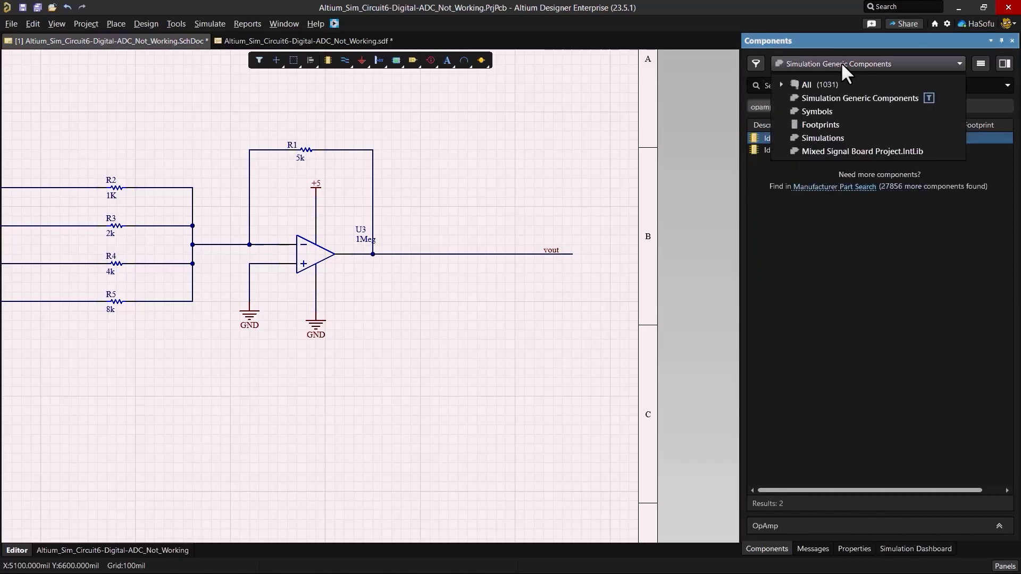
{"action": "left_click", "coordinate": [841, 62]}
{"action": "double_click", "coordinate": [800, 137]}
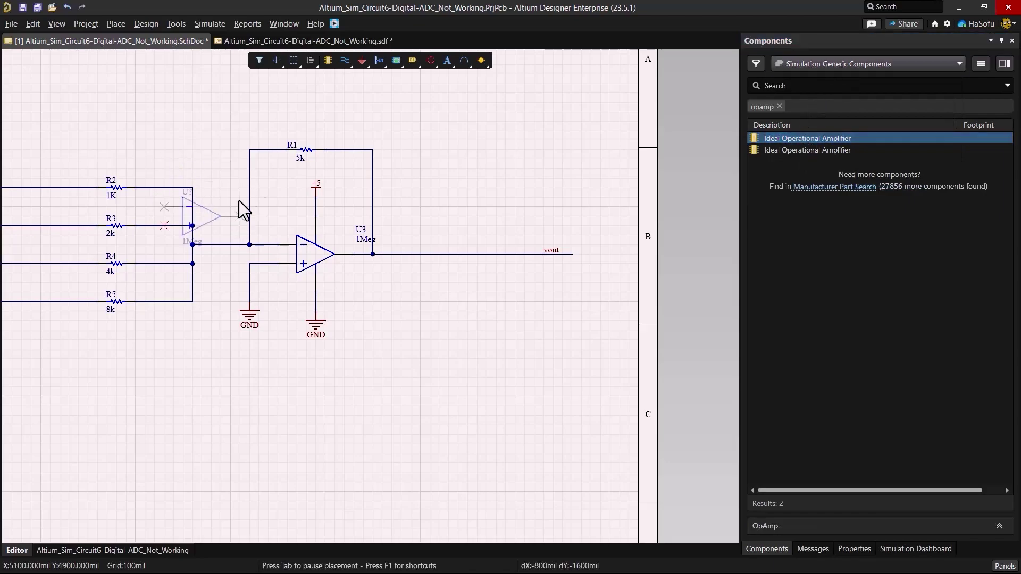
{"action": "left_click", "coordinate": [512, 307]}
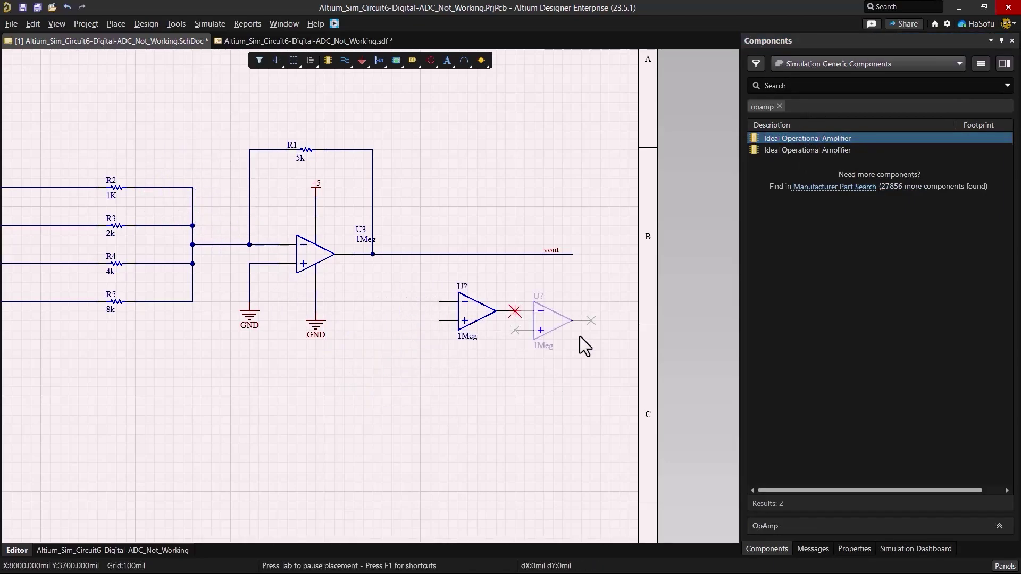
{"action": "key", "text": "Escape"}
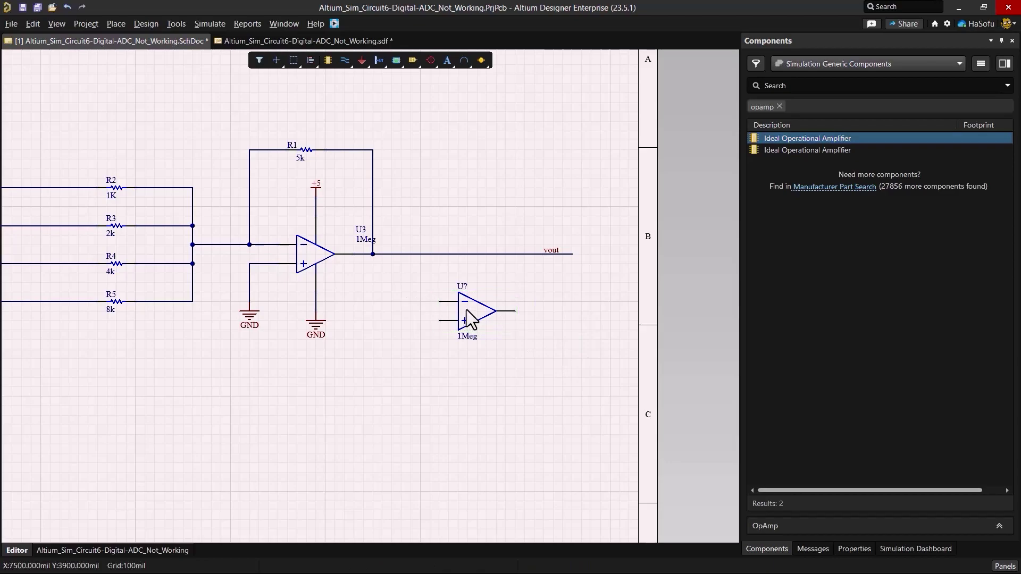
Set the new op-amp's GAIN to 1 and move it slightly up, closer to the vout wire.
{"action": "double_click", "coordinate": [471, 311]}
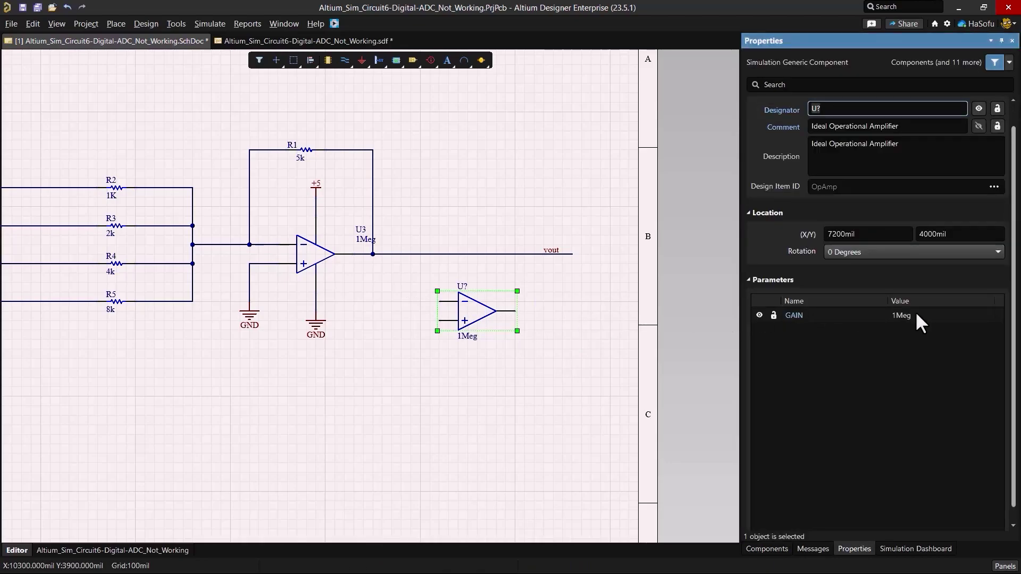
{"action": "double_click", "coordinate": [904, 315]}
{"action": "type", "text": "1"}
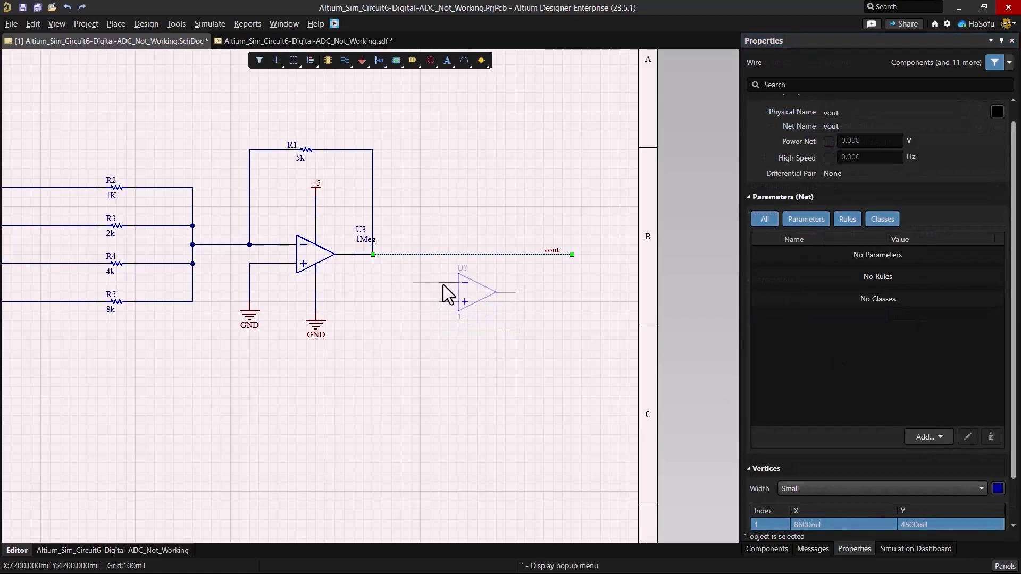
{"action": "left_click", "coordinate": [521, 321]}
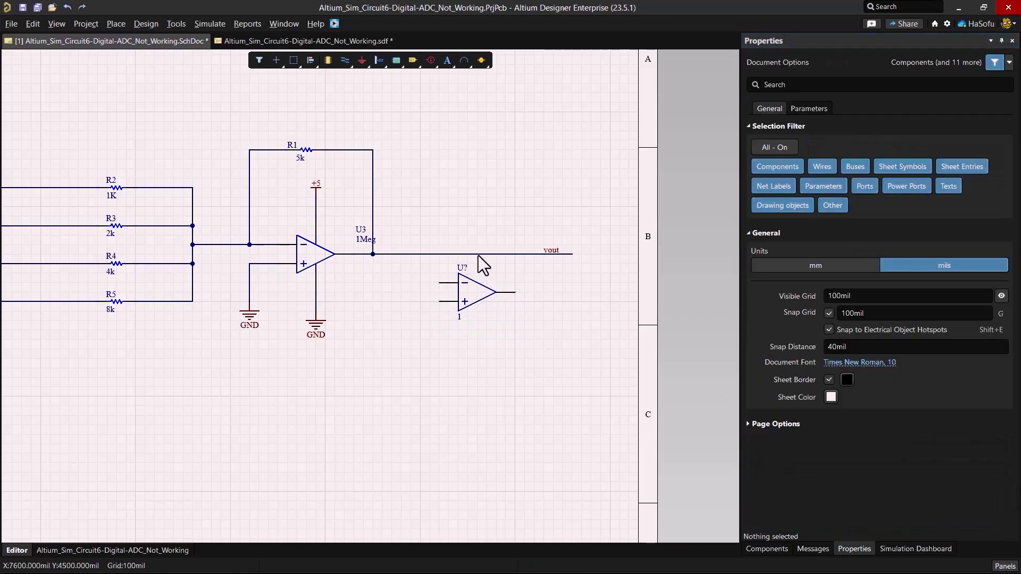
Delete the vout wire and flip the new op-amp vertically, aligning its non-inverting input with U3's output.
{"action": "left_click", "coordinate": [410, 254]}
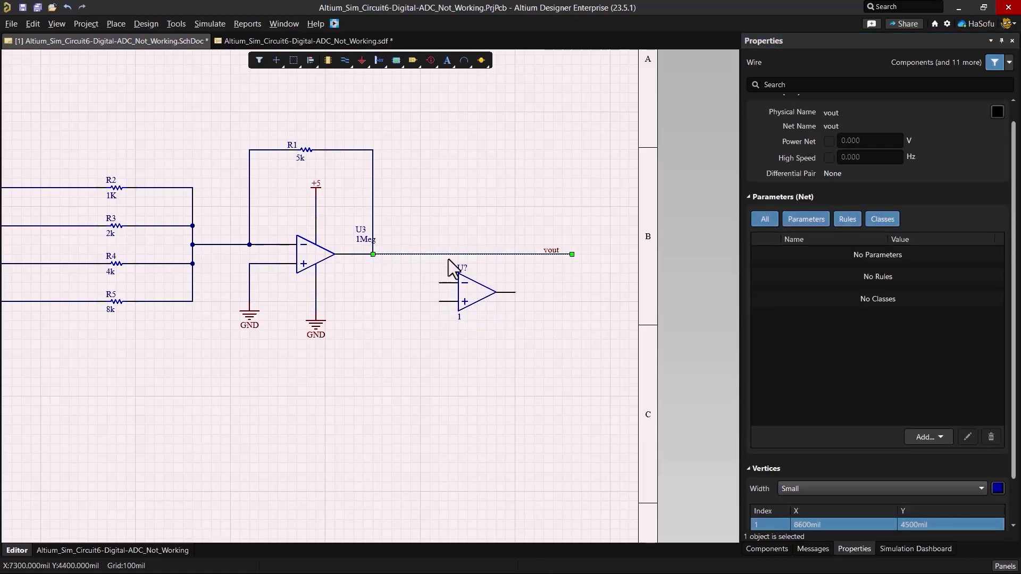
{"action": "key", "text": "Delete"}
{"action": "mouse_move", "coordinate": [439, 282]}
{"action": "left_mouse_down"}
{"action": "mouse_move", "coordinate": [432, 273]}
{"action": "mouse_move", "coordinate": [445, 274]}
{"action": "mouse_move", "coordinate": [433, 274]}
{"action": "left_mouse_up"}
{"action": "key", "text": "y"}
Wire U3's output to the new op-amp's non-inverting input.
{"action": "key", "text": "ctrl+w"}
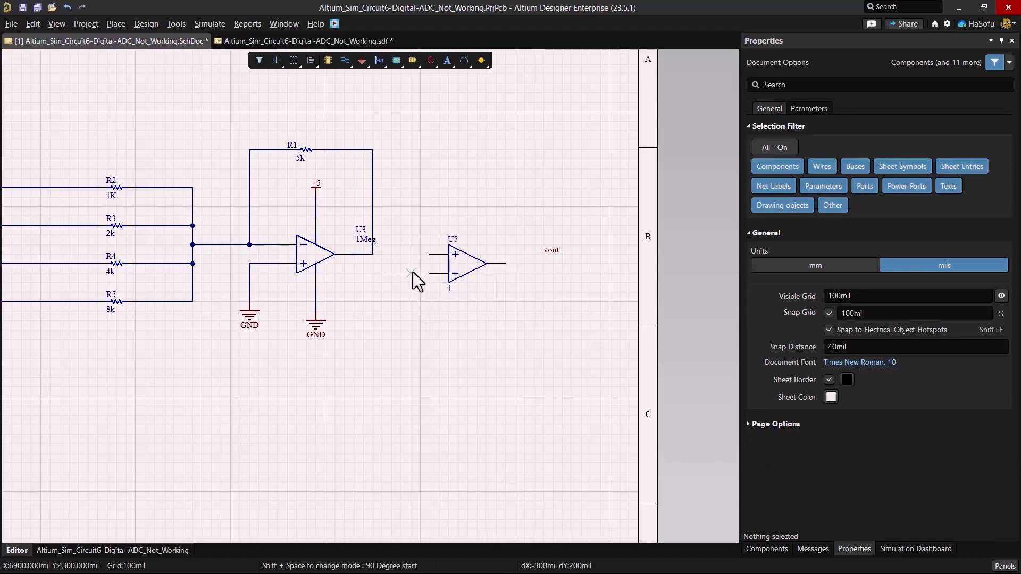
{"action": "left_click", "coordinate": [373, 254]}
{"action": "left_click", "coordinate": [428, 260]}
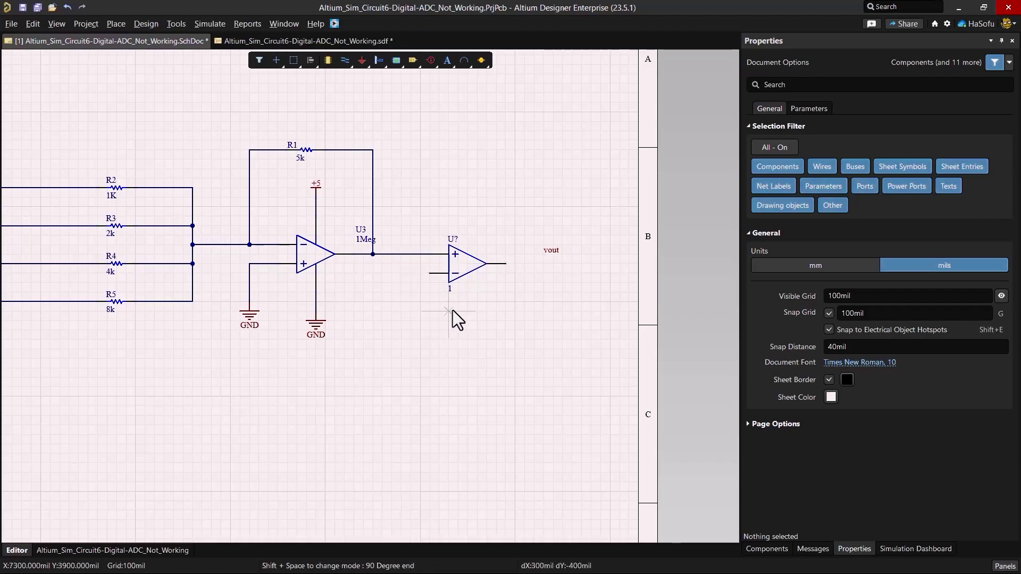
Draw a wire from the new op-amp's inverting input that loops back below the op-amp as the first half of its feedback path.
{"action": "left_click", "coordinate": [429, 273]}
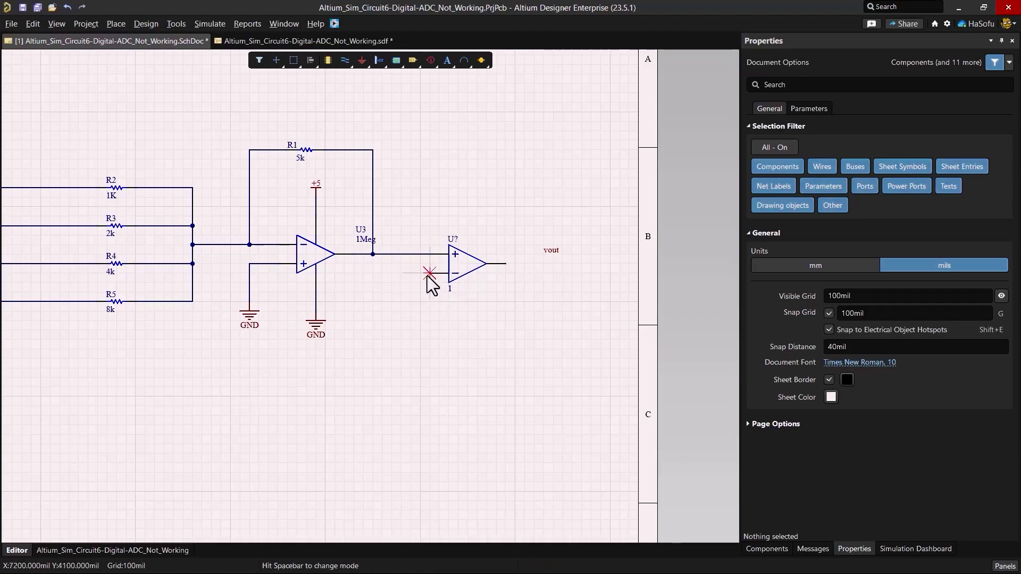
{"action": "left_click", "coordinate": [393, 274]}
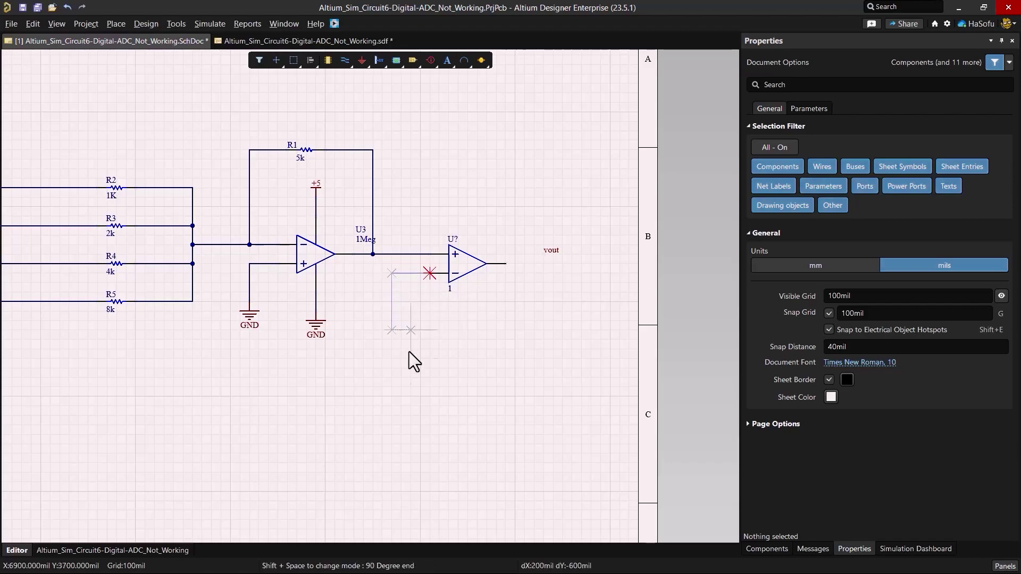
{"action": "left_click", "coordinate": [449, 321]}
Wire the second half of the feedback path up to the op-amp's output, extend the output wire, and attach the vout label to it.
{"action": "left_click", "coordinate": [496, 320]}
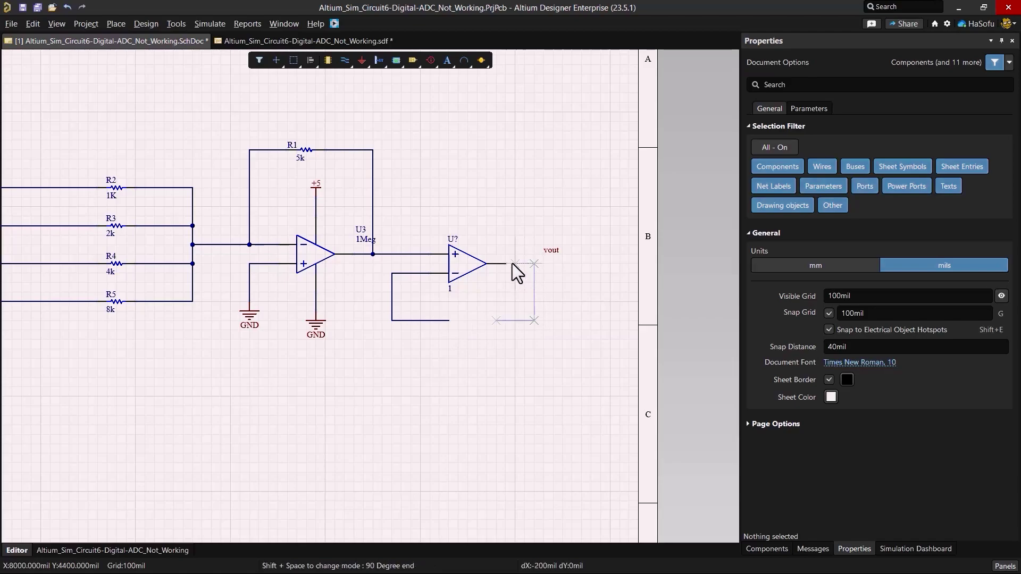
{"action": "left_click", "coordinate": [534, 263]}
{"action": "left_click", "coordinate": [609, 263]}
{"action": "key", "text": "Escape"}
{"action": "key", "text": "Escape"}
{"action": "left_click", "coordinate": [563, 263]}
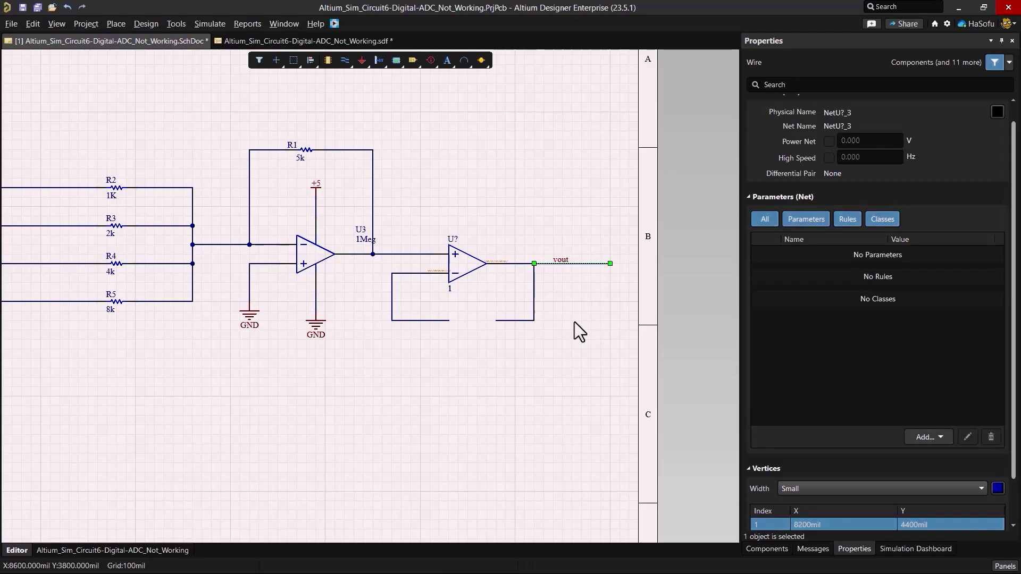
{"action": "left_click", "coordinate": [574, 322]}
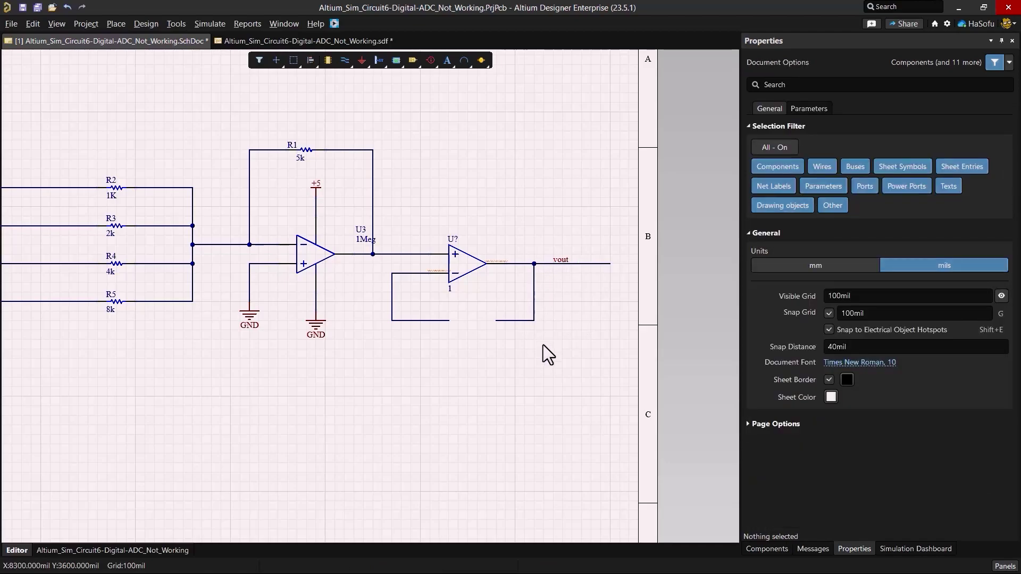
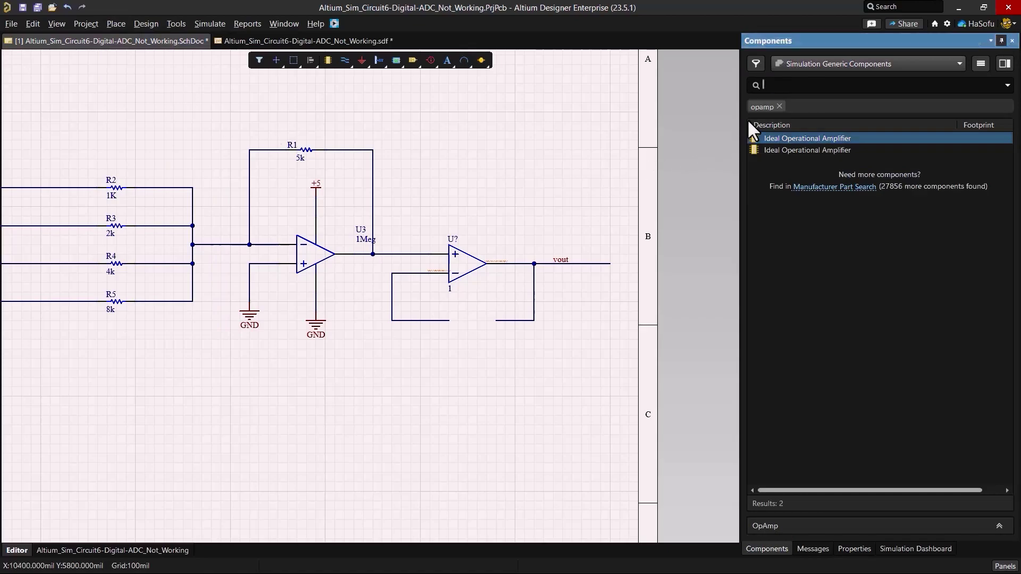
Search the component library for resistor and place a Resistor in the gap of the new op-amp's feedback path.
{"action": "left_click", "coordinate": [781, 85]}
{"action": "key", "text": "BackSpace"}
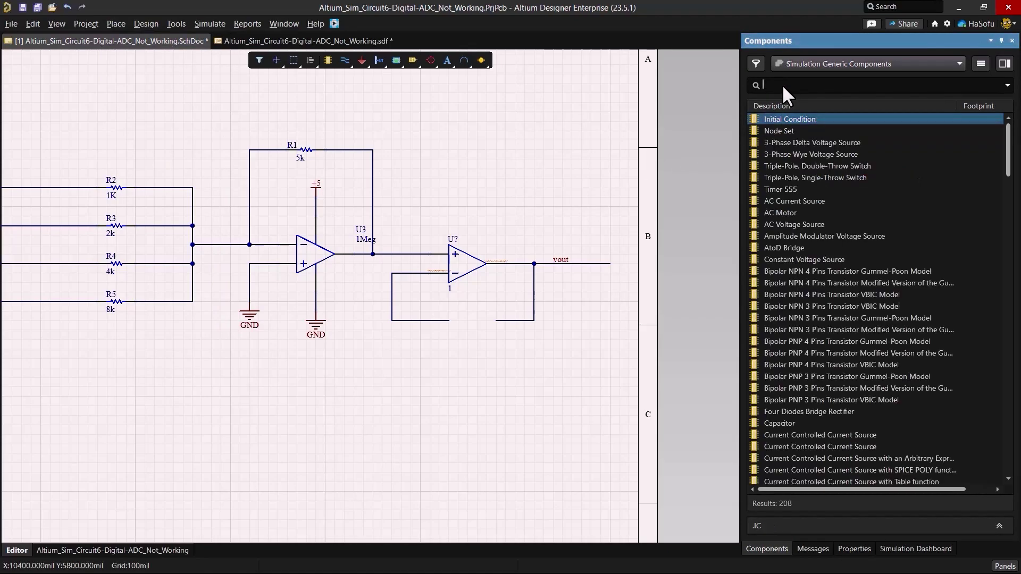
{"action": "type", "text": "resistor"}
{"action": "key", "text": "Return"}
{"action": "double_click", "coordinate": [812, 138]}
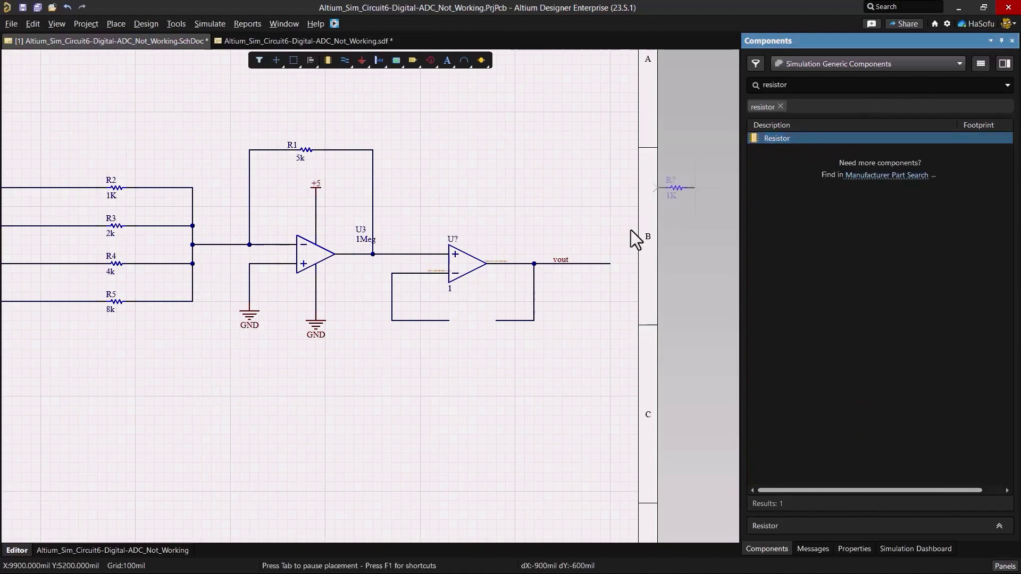
{"action": "left_click", "coordinate": [496, 321]}
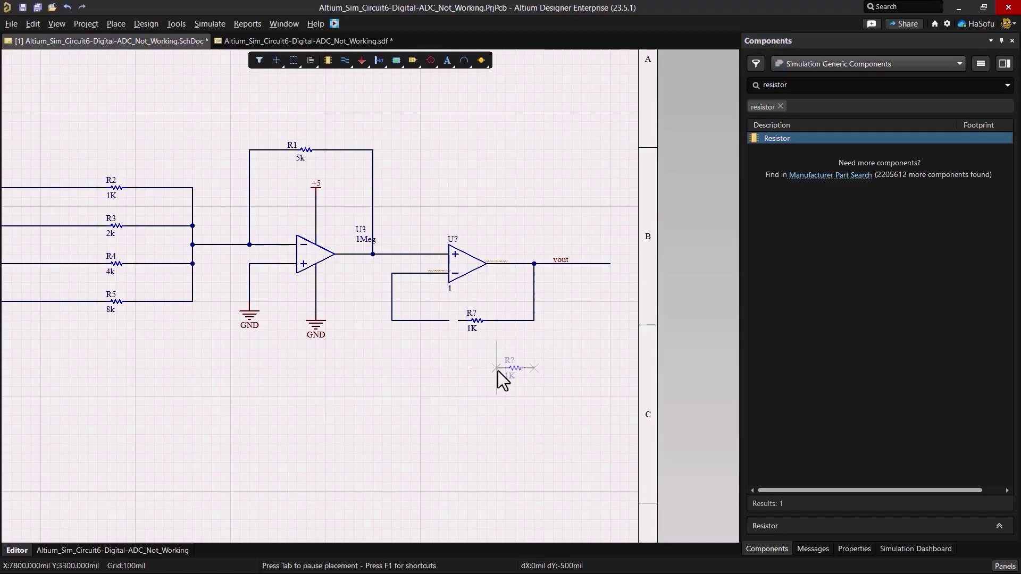
{"action": "key", "text": "Escape"}
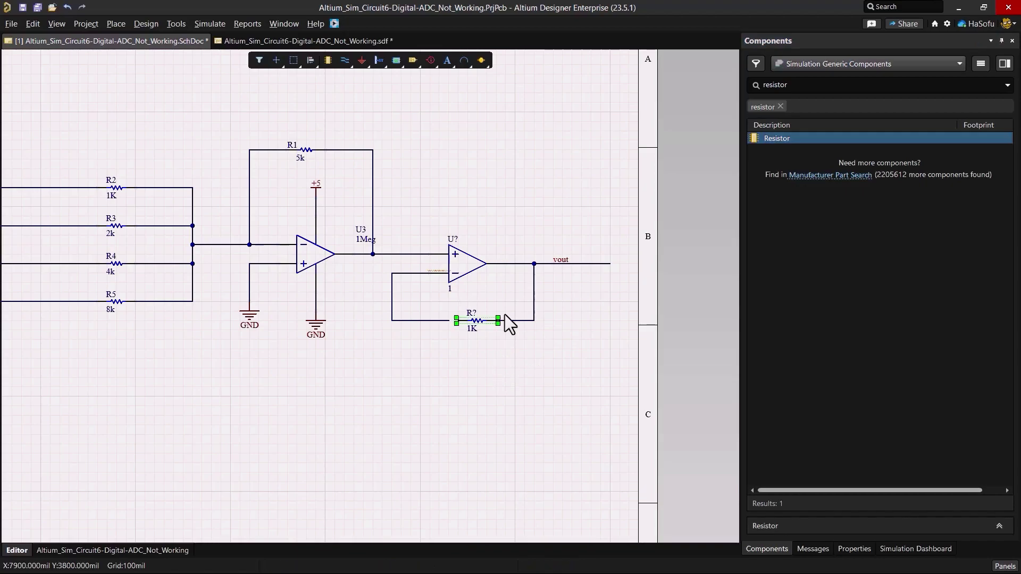
Search the component library for capacitor and place a Capacitor directly below the feedback resistor.
{"action": "left_click", "coordinate": [795, 86]}
{"action": "key", "text": "ctrl+a"}
{"action": "type", "text": "capacito"}
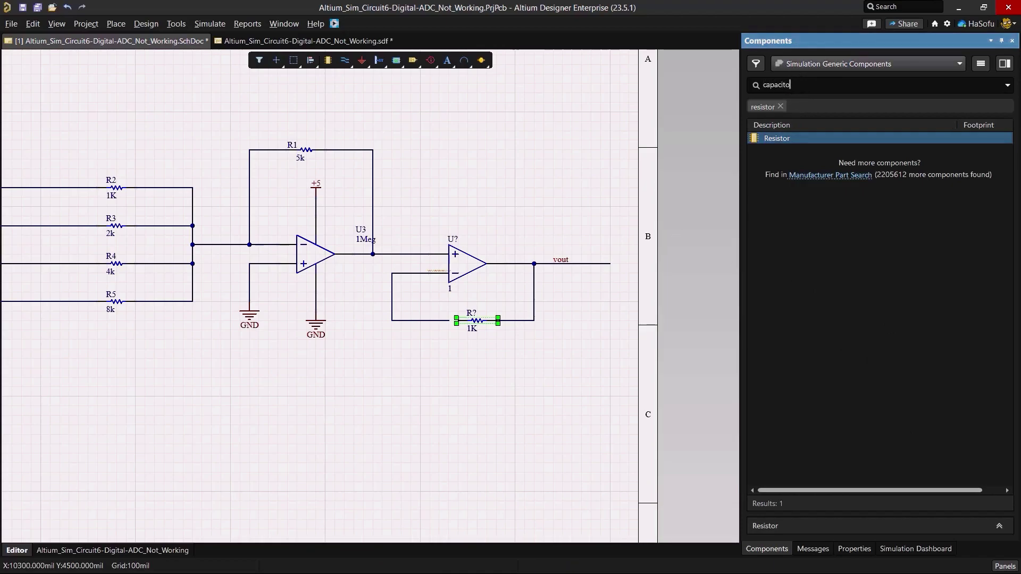
{"action": "type", "text": "r"}
{"action": "double_click", "coordinate": [876, 138]}
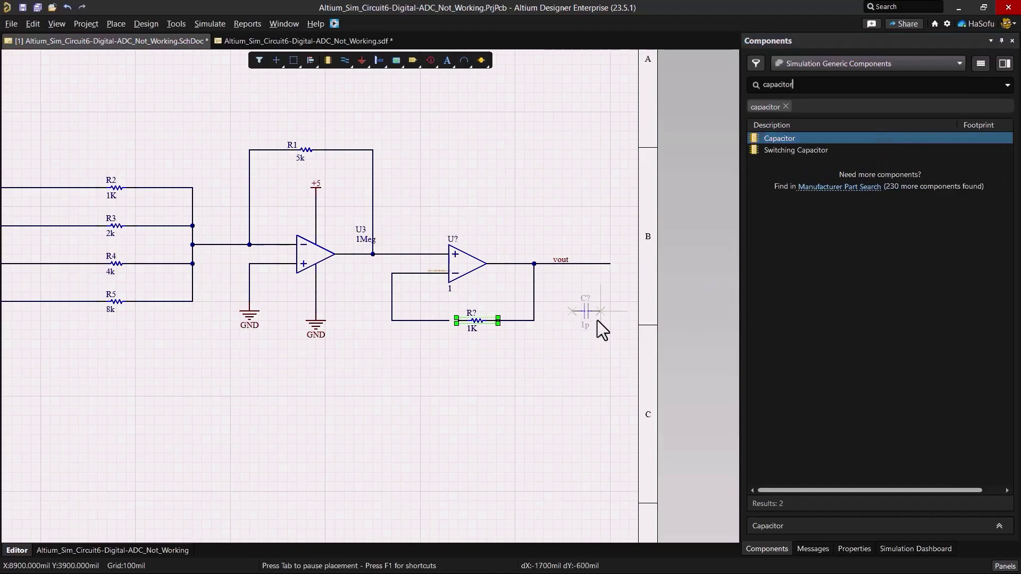
{"action": "left_click", "coordinate": [486, 359]}
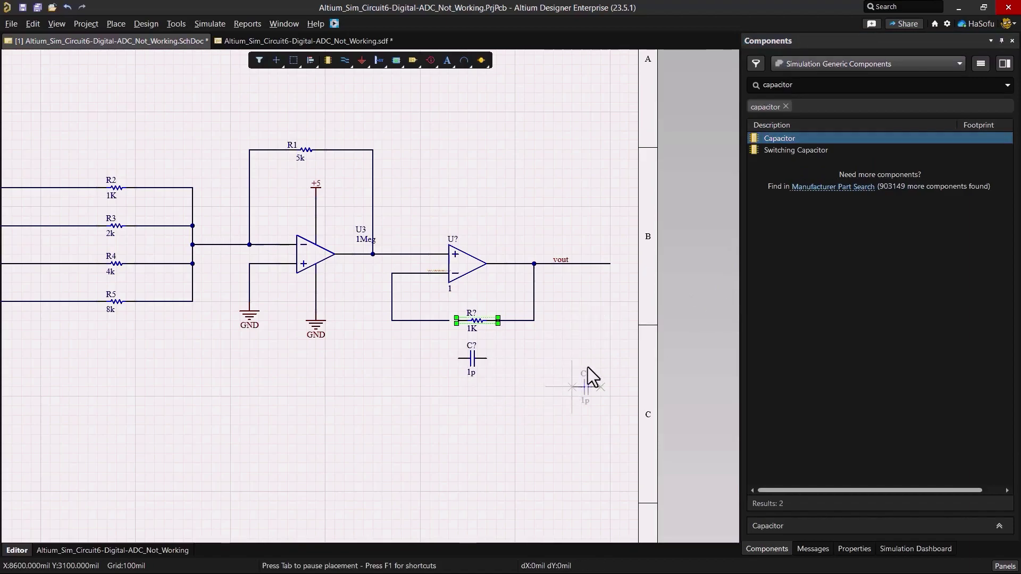
{"action": "key", "text": "Escape"}
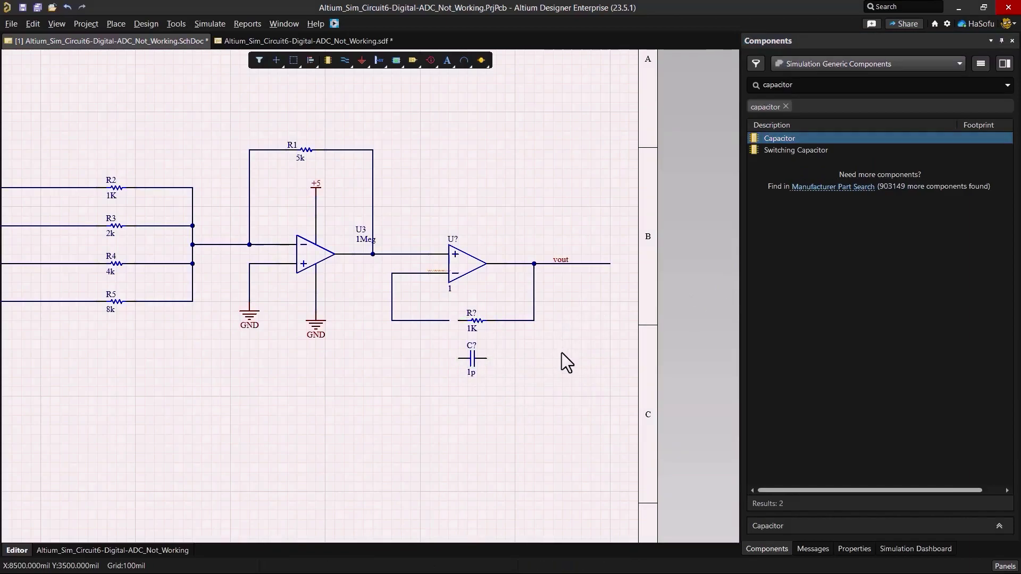
Wire both ends of the capacitor to the feedback path so it sits in parallel with the feedback resistor.
{"action": "key", "text": "ctrl+w"}
{"action": "left_click", "coordinate": [534, 321]}
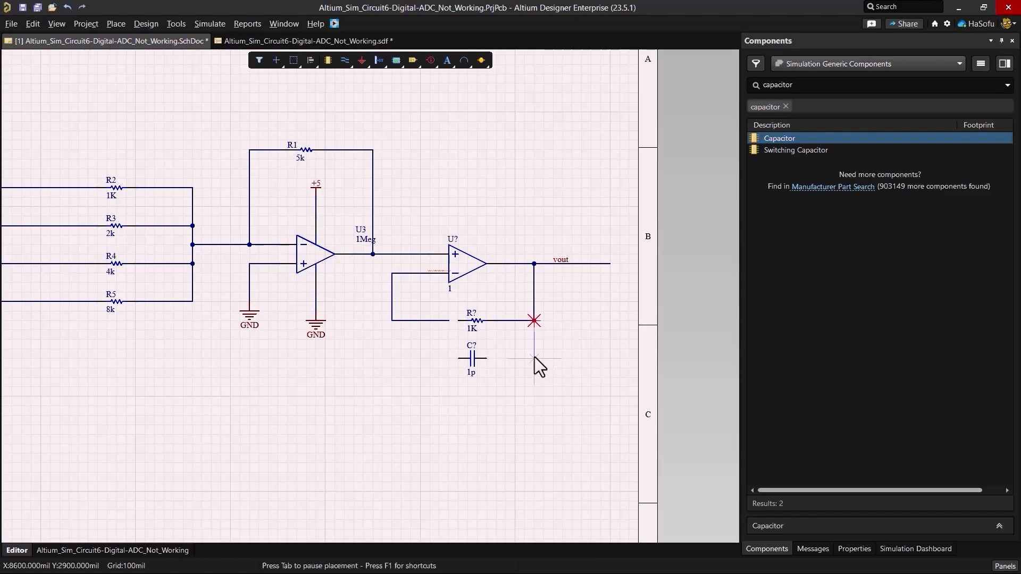
{"action": "left_click", "coordinate": [487, 358]}
{"action": "left_click", "coordinate": [458, 359]}
{"action": "left_click", "coordinate": [392, 321]}
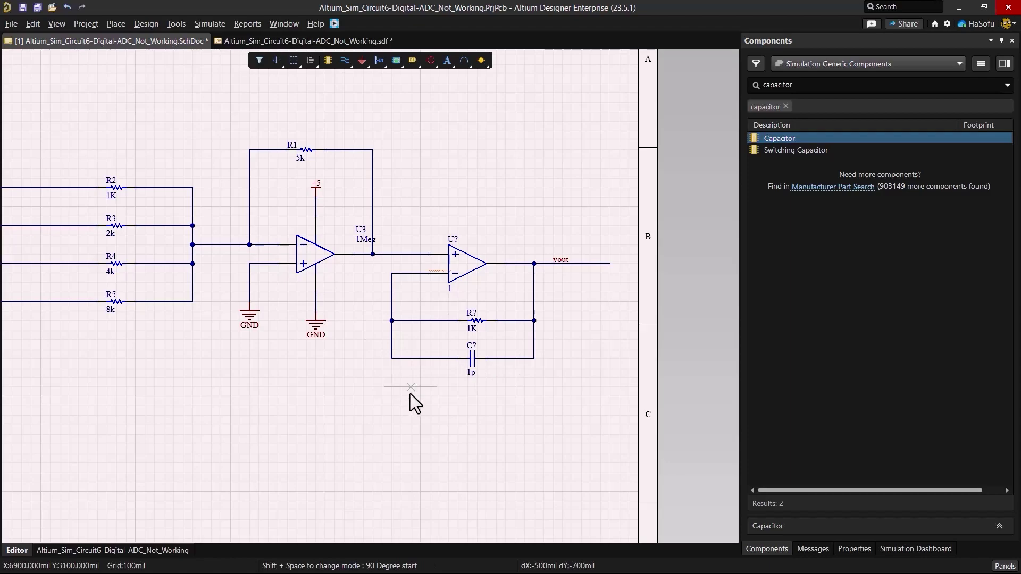
Extend a wire stub leftward from the inverting input node and paste a copy of the GND symbol below its end.
{"action": "left_click", "coordinate": [391, 272]}
{"action": "right_click", "coordinate": [355, 403]}
{"action": "right_click", "coordinate": [381, 391]}
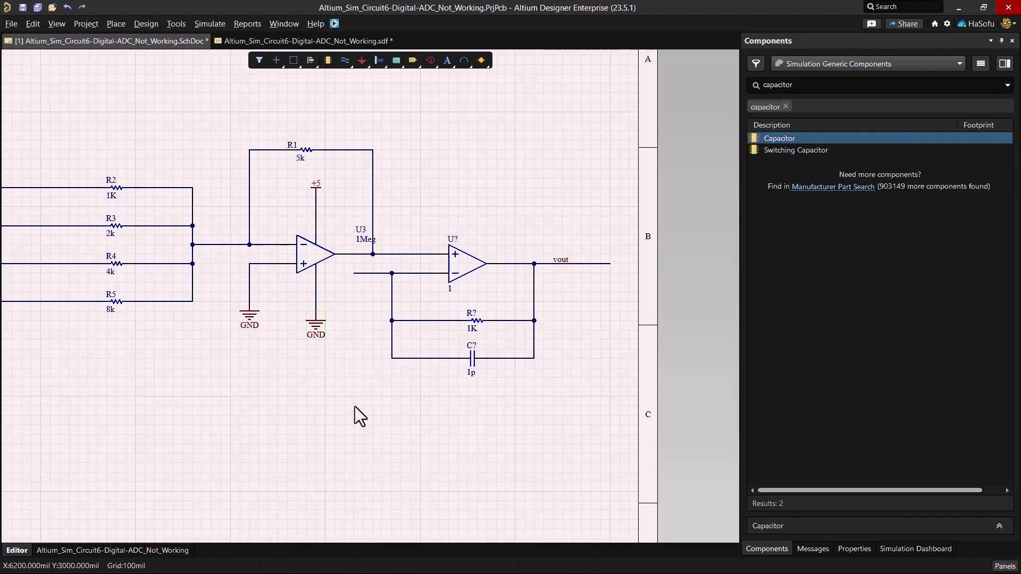
{"action": "key", "text": "ctrl+v"}
{"action": "left_click", "coordinate": [355, 382]}
Wire the stub at the inverting input down to the pasted GND symbol and clear the selection.
{"action": "key", "text": "ctrl+w"}
{"action": "left_click", "coordinate": [354, 273]}
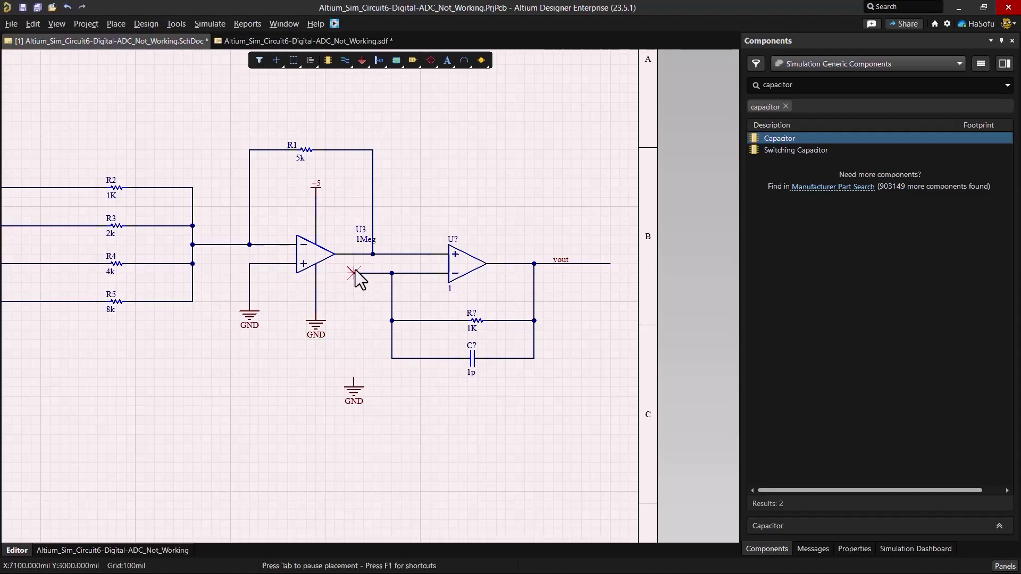
{"action": "left_click", "coordinate": [353, 379]}
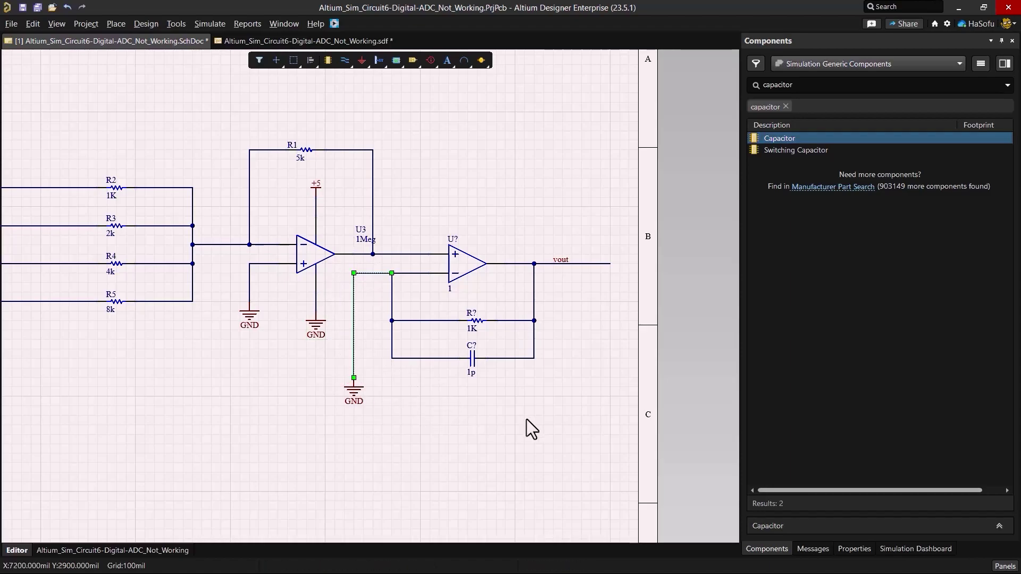
{"action": "key", "text": "Escape"}
Set the feedback resistor's Value parameter to 125.
{"action": "double_click", "coordinate": [477, 320]}
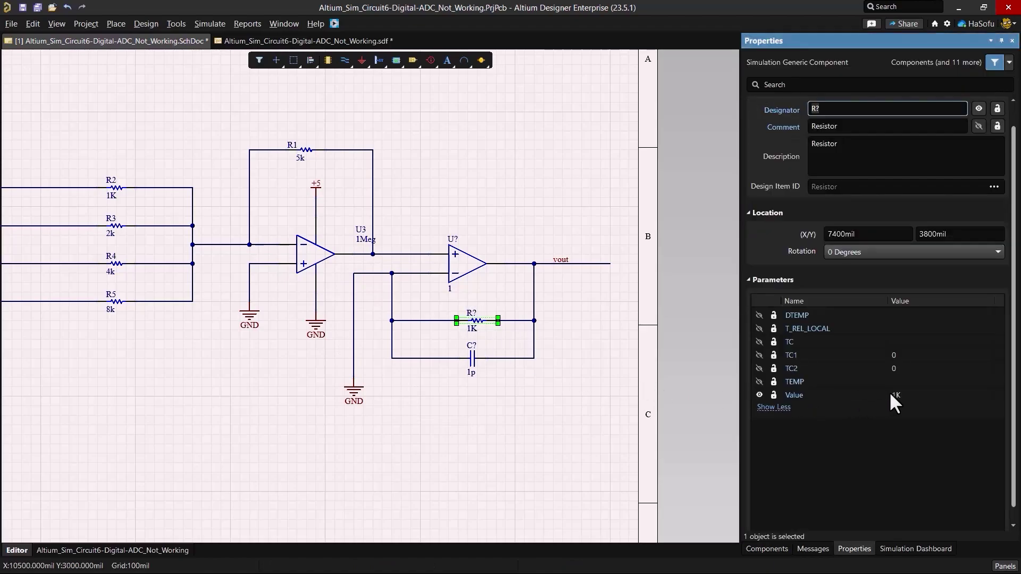
{"action": "left_click", "coordinate": [920, 395]}
{"action": "key", "text": "Return"}
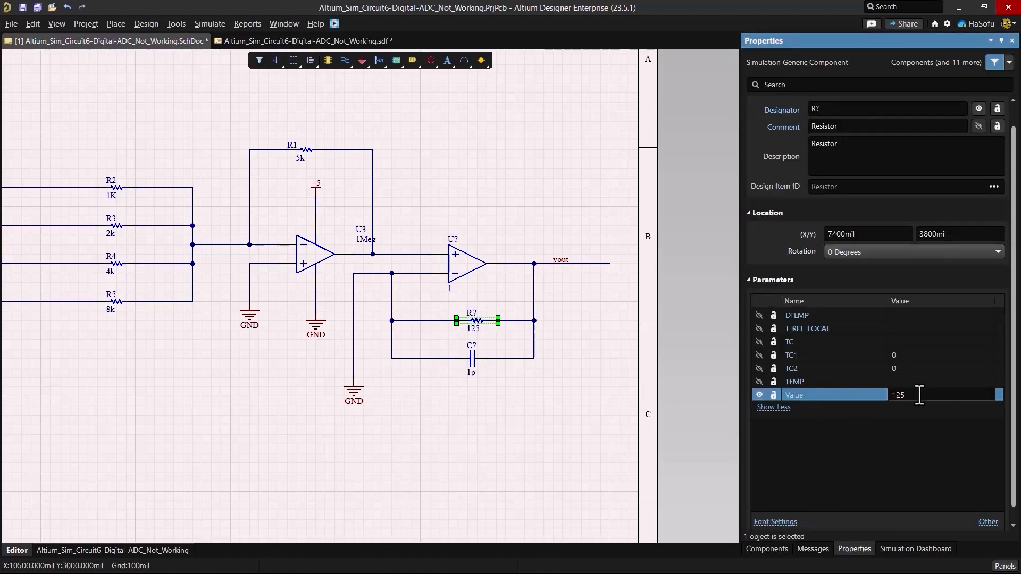
Set the feedback capacitor's Value parameter to 5p and clear the selection.
{"action": "left_click", "coordinate": [472, 358]}
{"action": "left_click", "coordinate": [471, 359]}
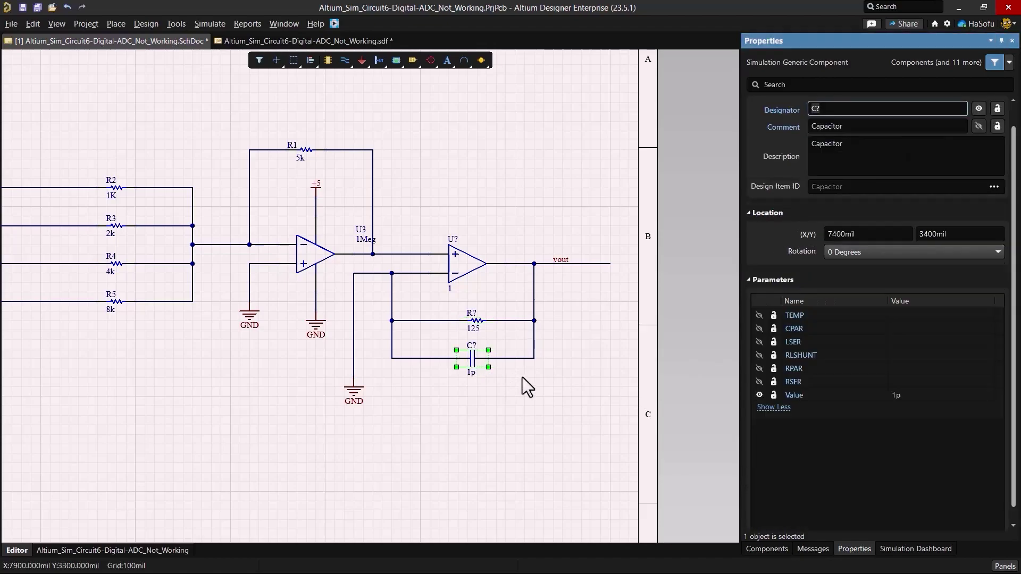
{"action": "left_click", "coordinate": [935, 396]}
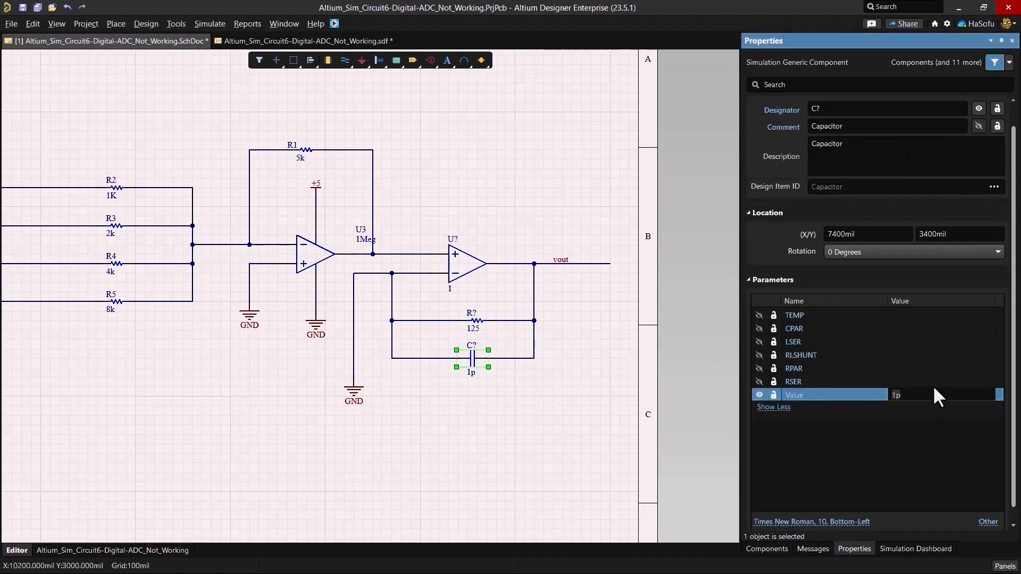
{"action": "type", "text": "5p"}
{"action": "key", "text": "Return"}
{"action": "left_click", "coordinate": [508, 444]}
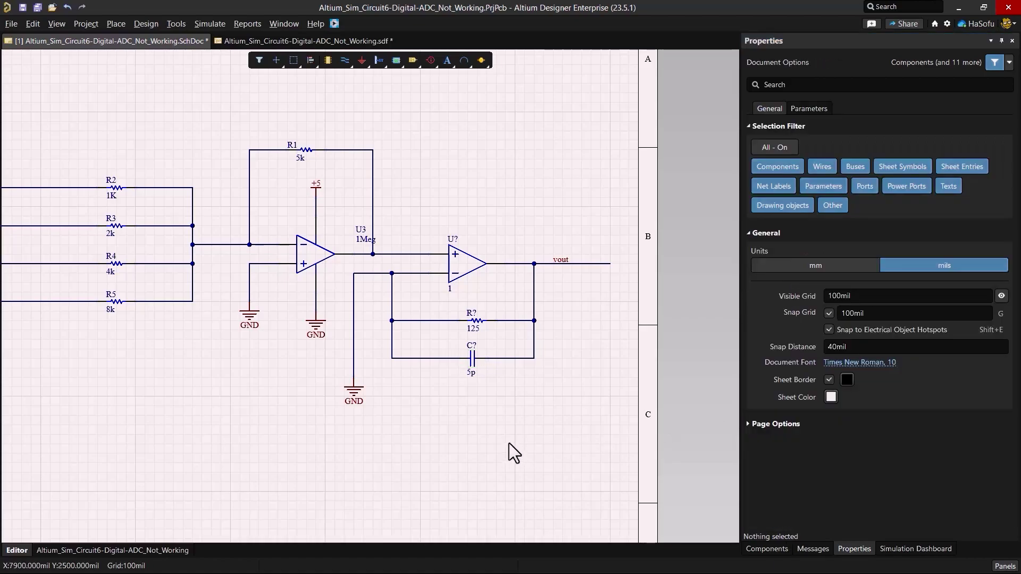
Annotate the schematic quietly and accept the designator changes for the newly added op-amp, resistor and capacitor.
{"action": "left_click", "coordinate": [177, 22]}
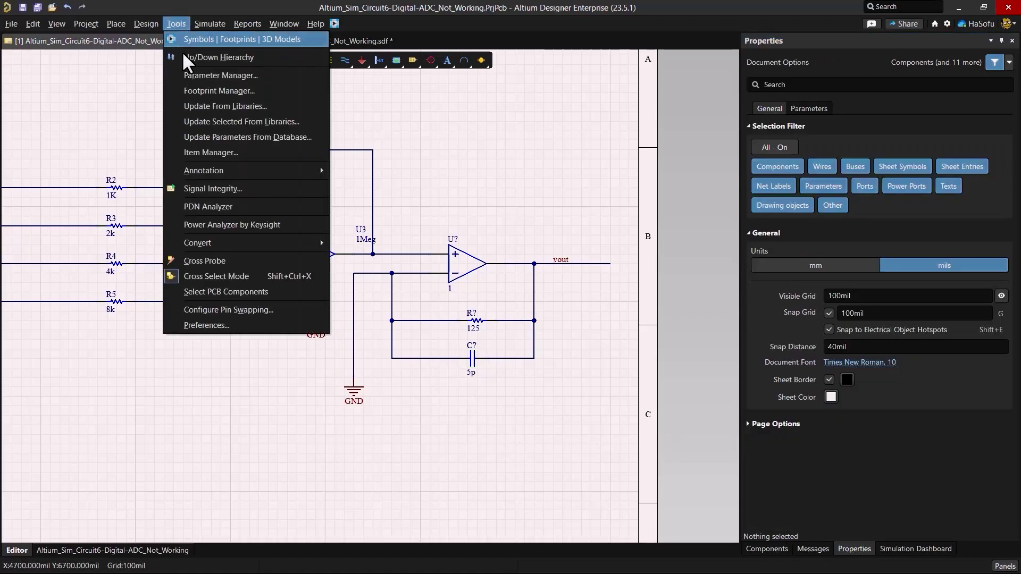
{"action": "mouse_move", "coordinate": [248, 171]}
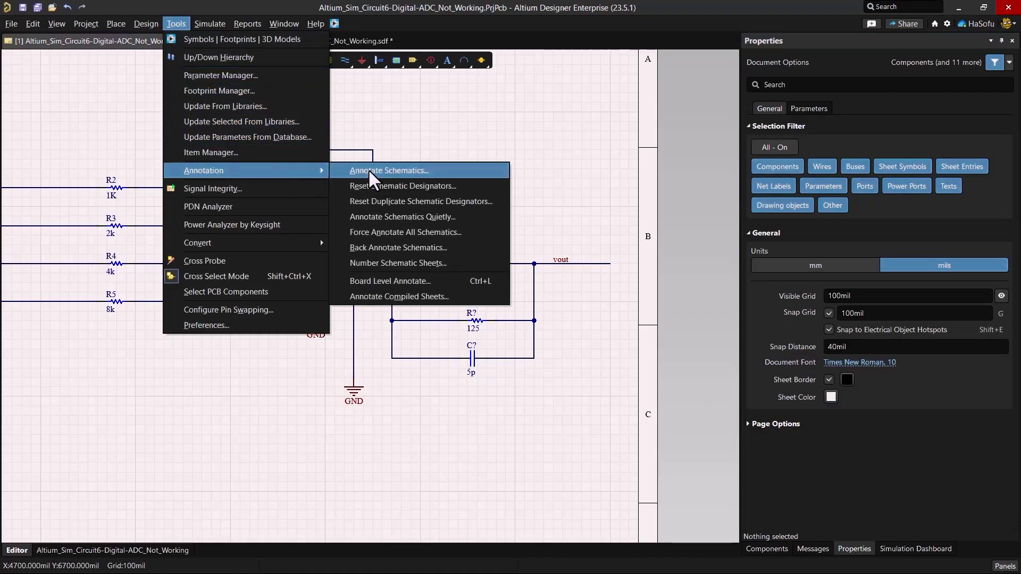
{"action": "left_click", "coordinate": [372, 217]}
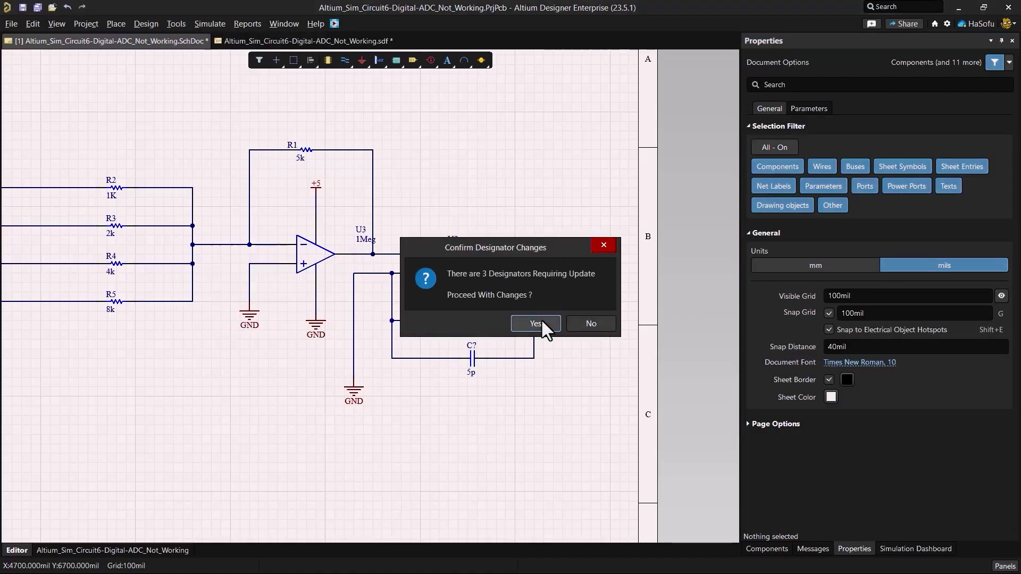
{"action": "left_click", "coordinate": [539, 320]}
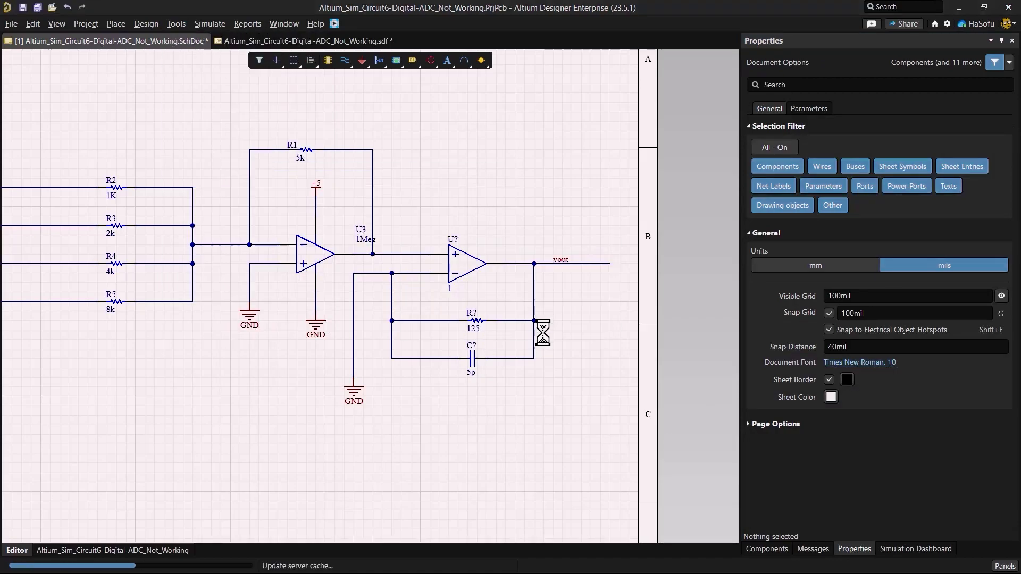
Run the transient analysis of the circuit with the added op-amp output stage.
{"action": "left_click", "coordinate": [910, 548]}
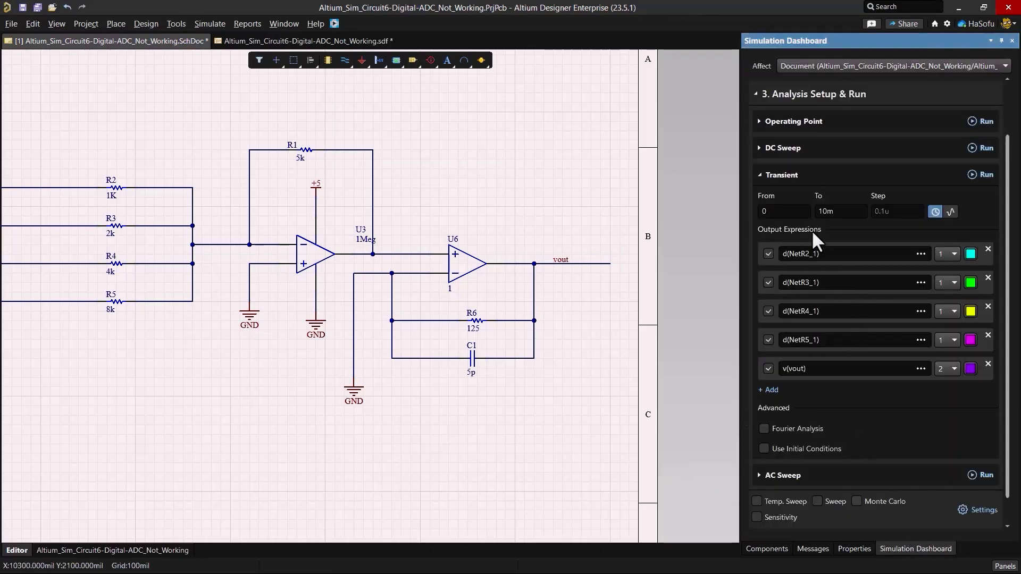
{"action": "left_click", "coordinate": [986, 176]}
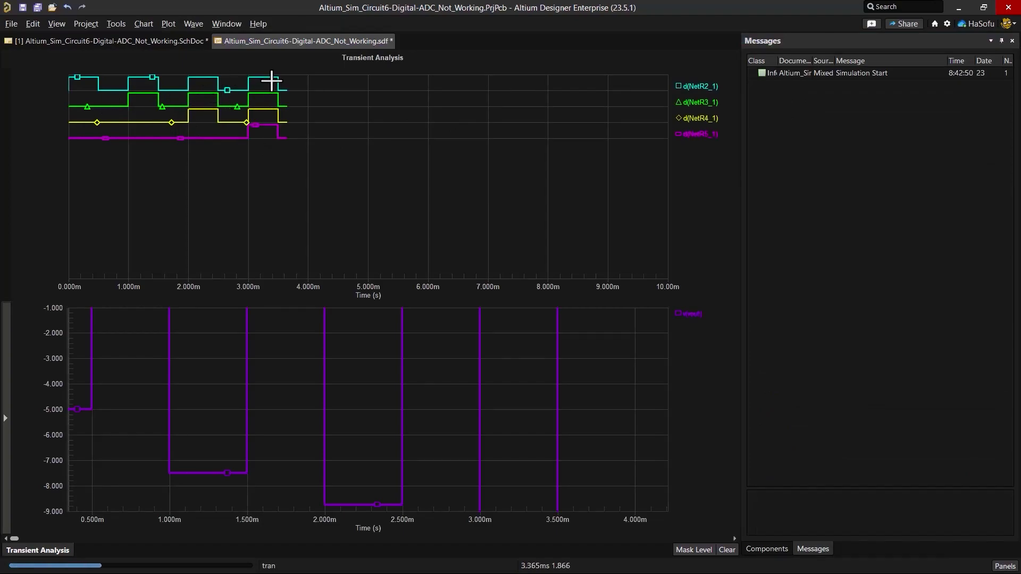
{"action": "left_click", "coordinate": [842, 285]}
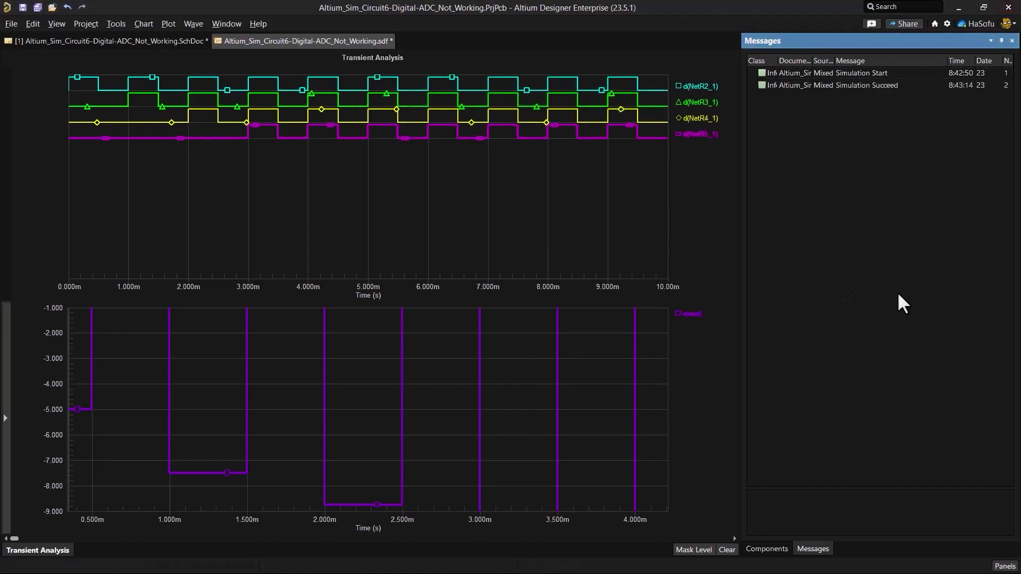
Fit the vout waveform to the plot, examine the bottom of its last negative pulse up close, and restore the full plot.
{"action": "left_click", "coordinate": [589, 368]}
{"action": "right_click", "coordinate": [589, 368]}
{"action": "left_click", "coordinate": [630, 424]}
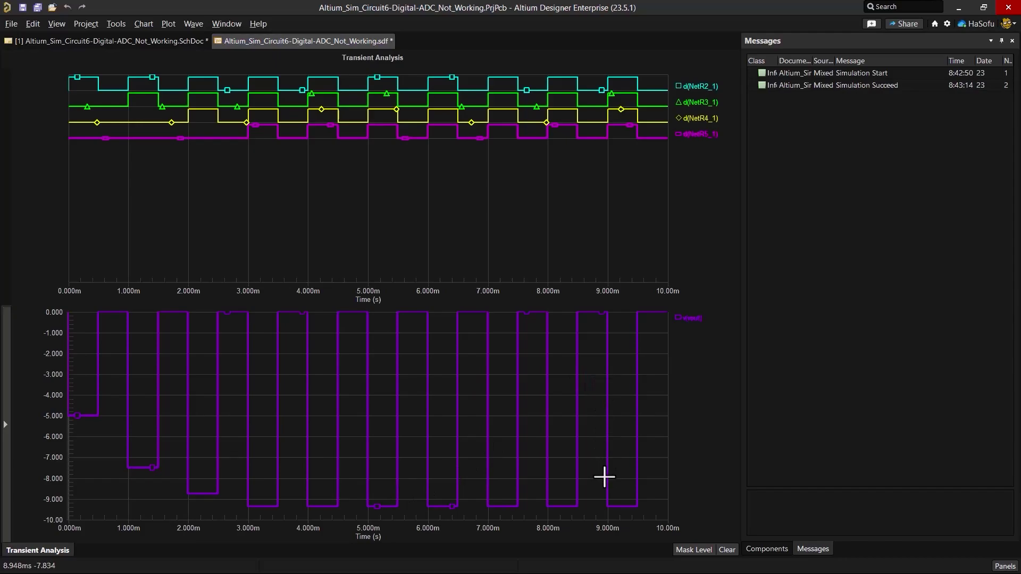
{"action": "left_click_drag", "start_coordinate": [603, 494], "coordinate": [649, 515]}
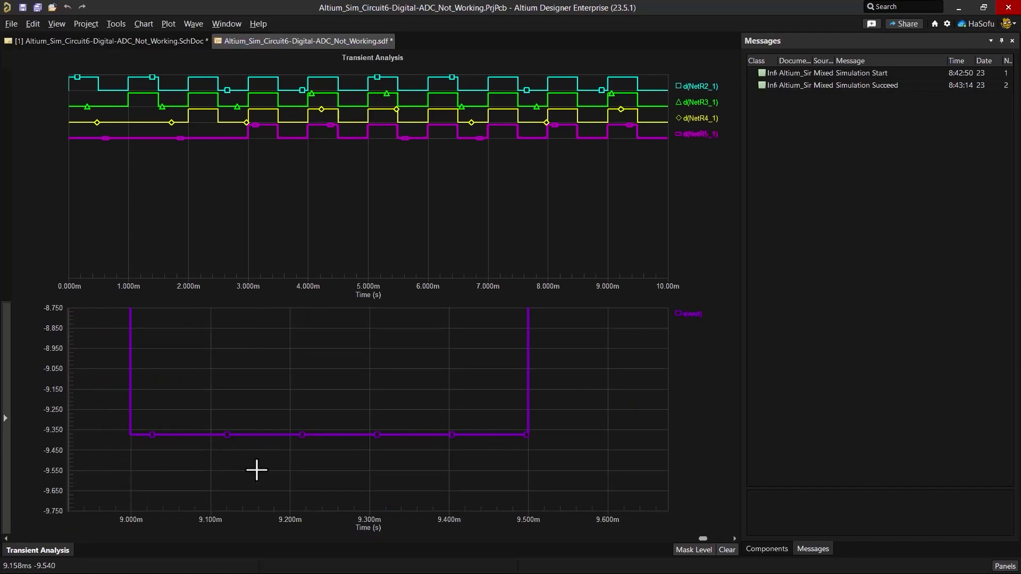
{"action": "right_click", "coordinate": [580, 364]}
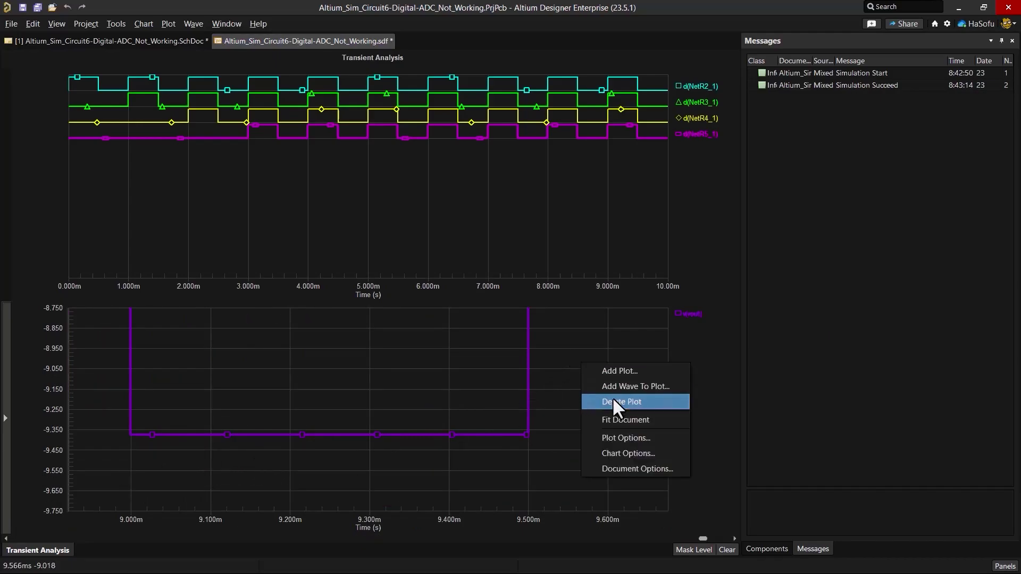
{"action": "left_click", "coordinate": [619, 419]}
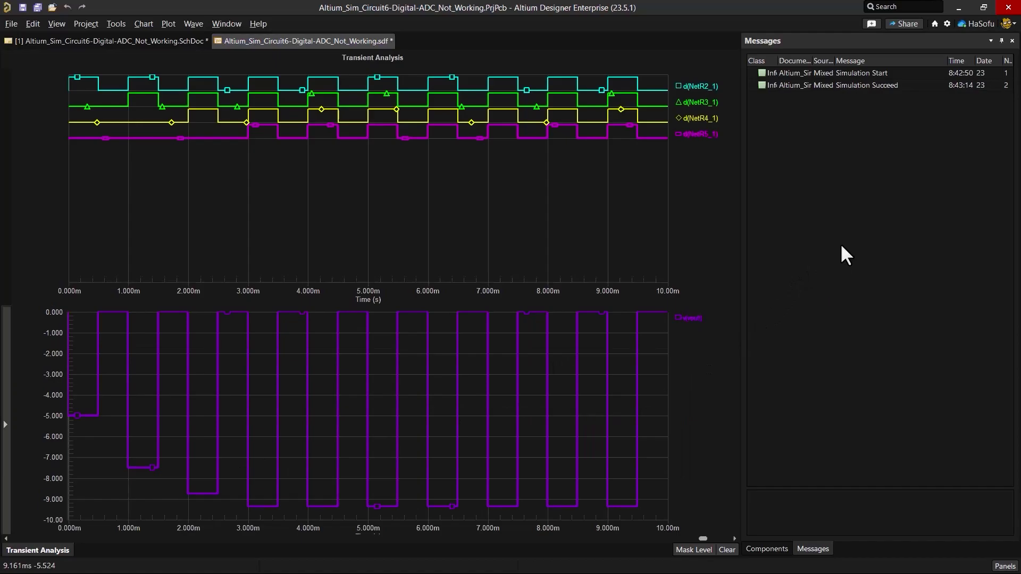
Return to the schematic and close the simulation messages to view the complete converter circuit.
{"action": "left_click", "coordinate": [173, 40]}
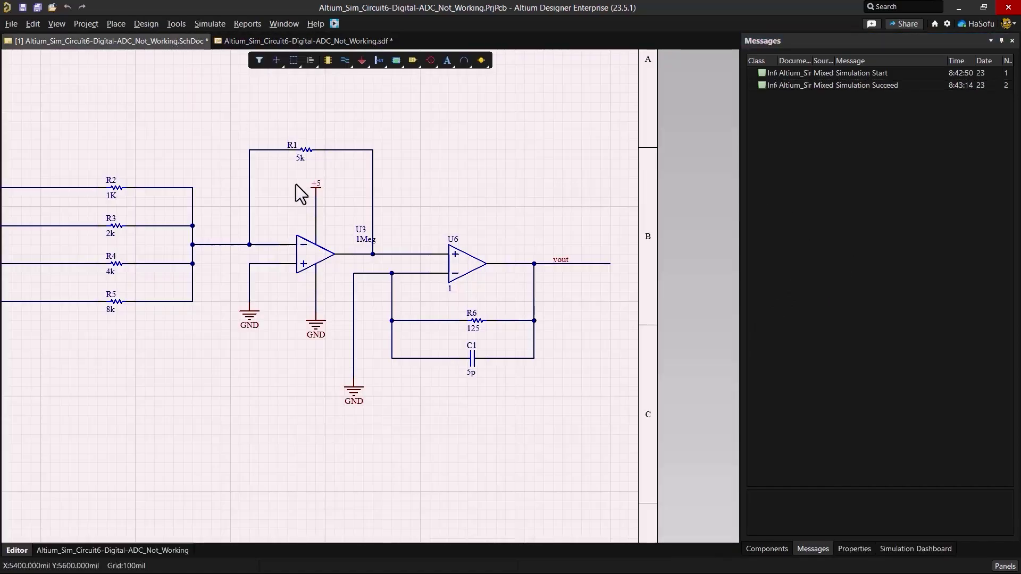
{"action": "right_click_drag", "start_coordinate": [190, 326], "coordinate": [297, 337]}
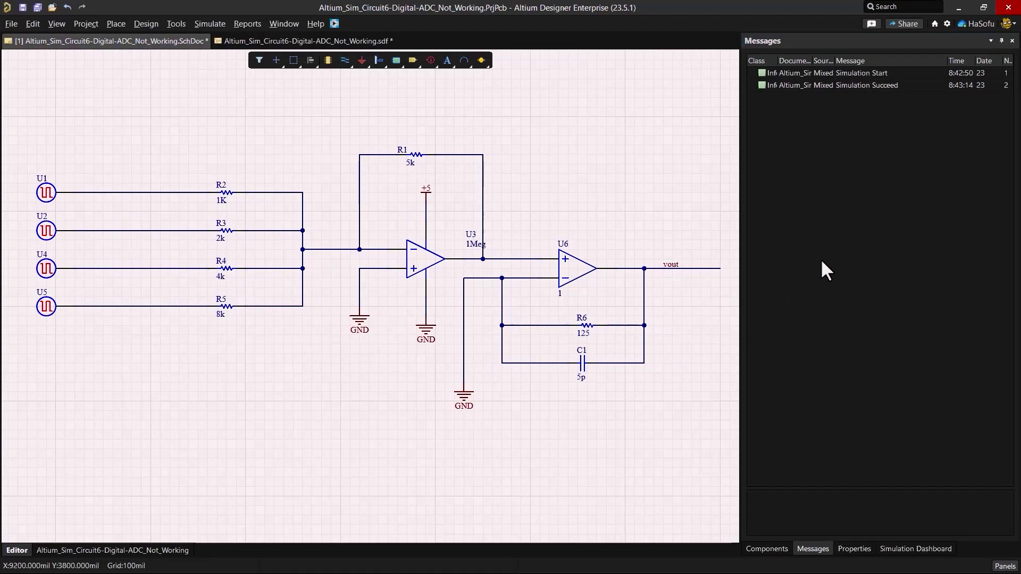
{"action": "left_click", "coordinate": [1012, 41]}
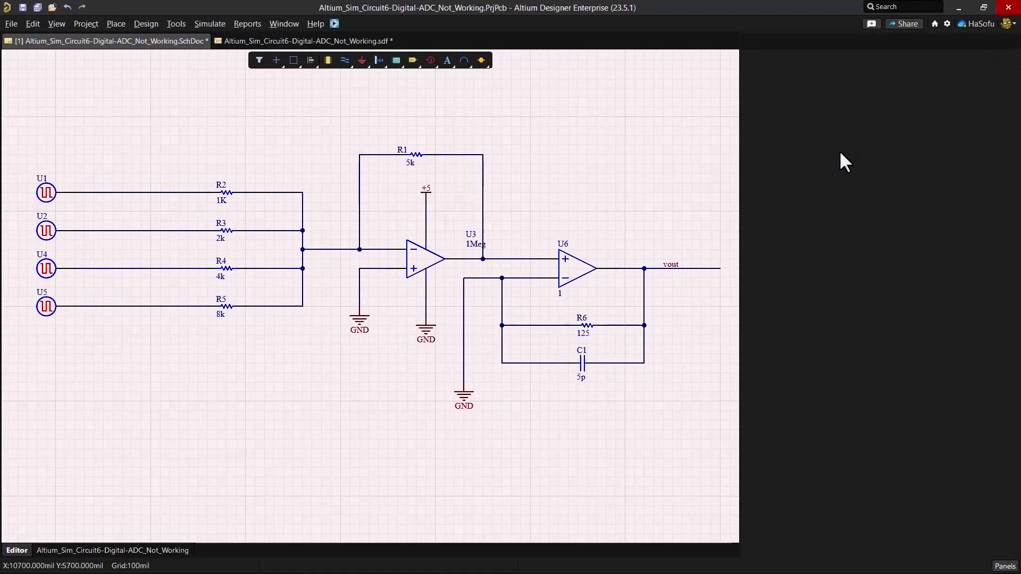
{"action": "right_click_drag", "start_coordinate": [554, 385], "coordinate": [679, 365]}
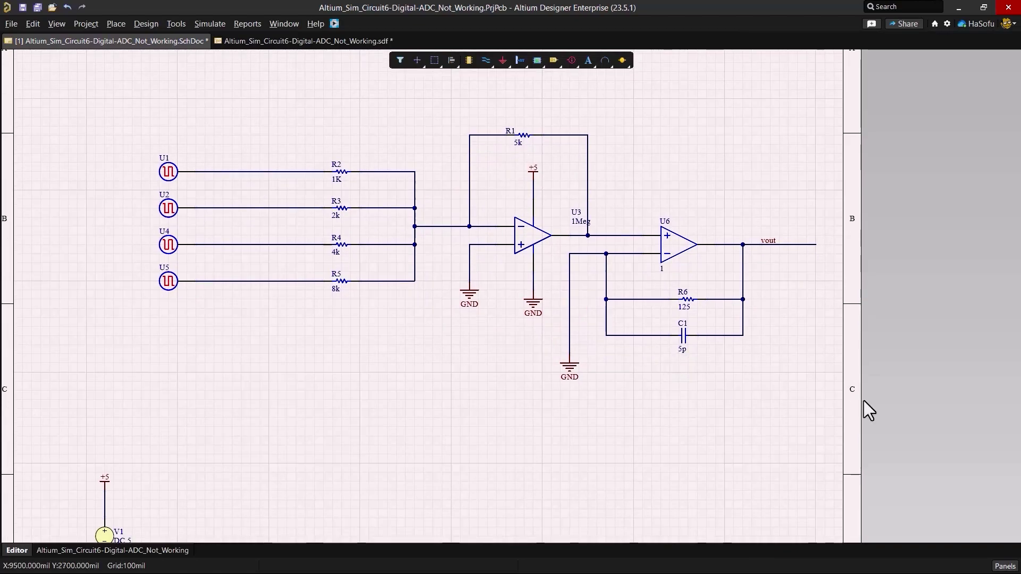